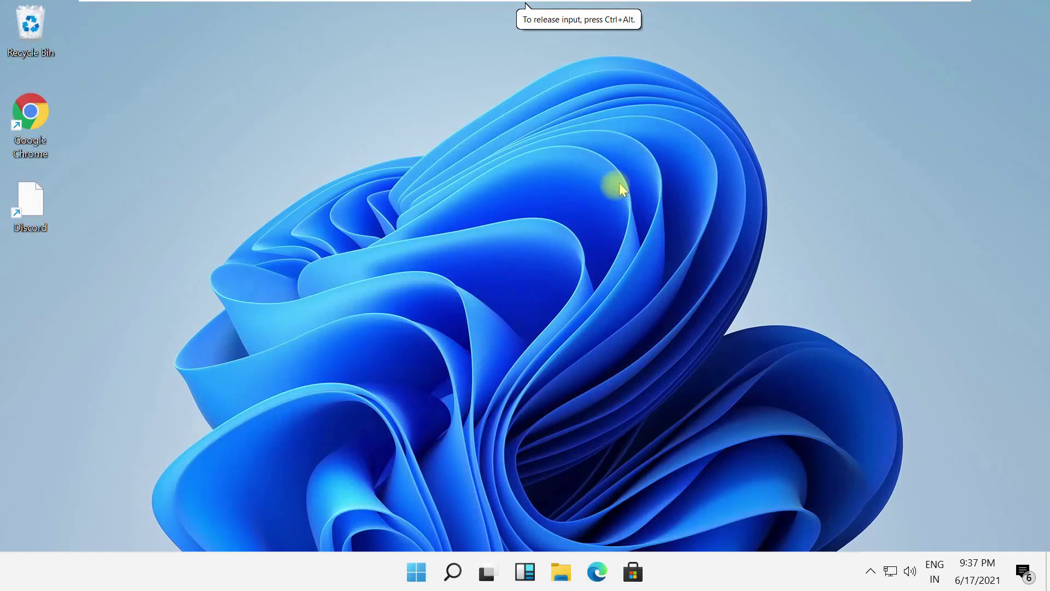
Launch Control Panel from Windows Search and maximize it.
click(453, 572)
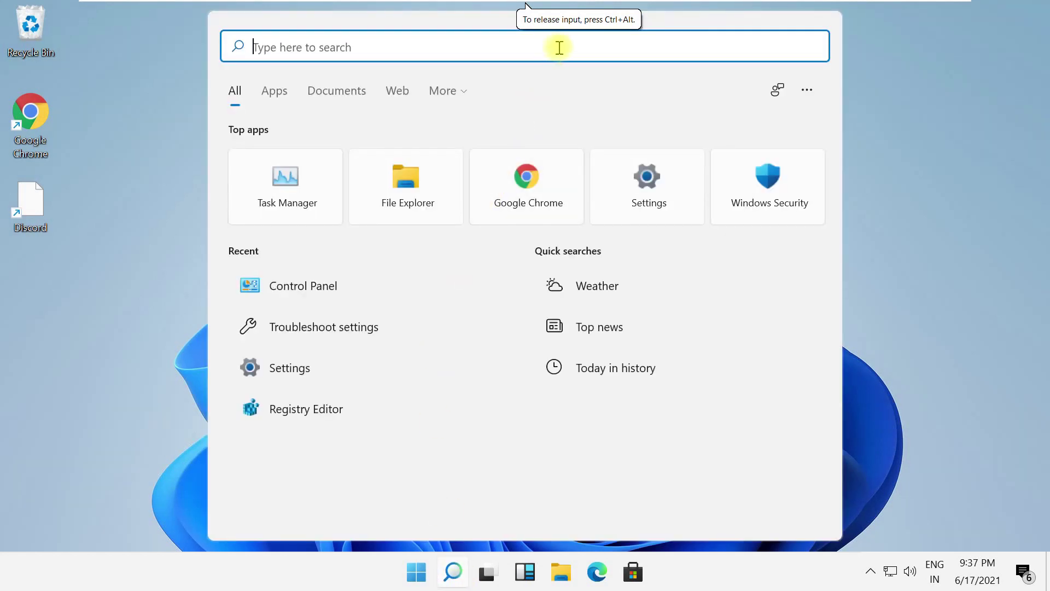
text(c)
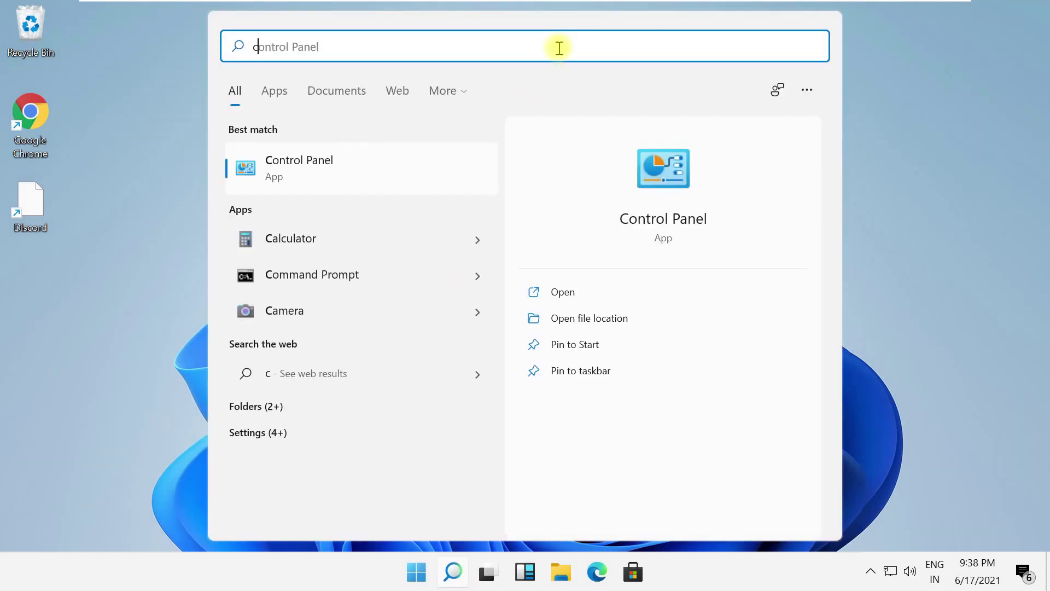
text(ontrol panel)
click(421, 161)
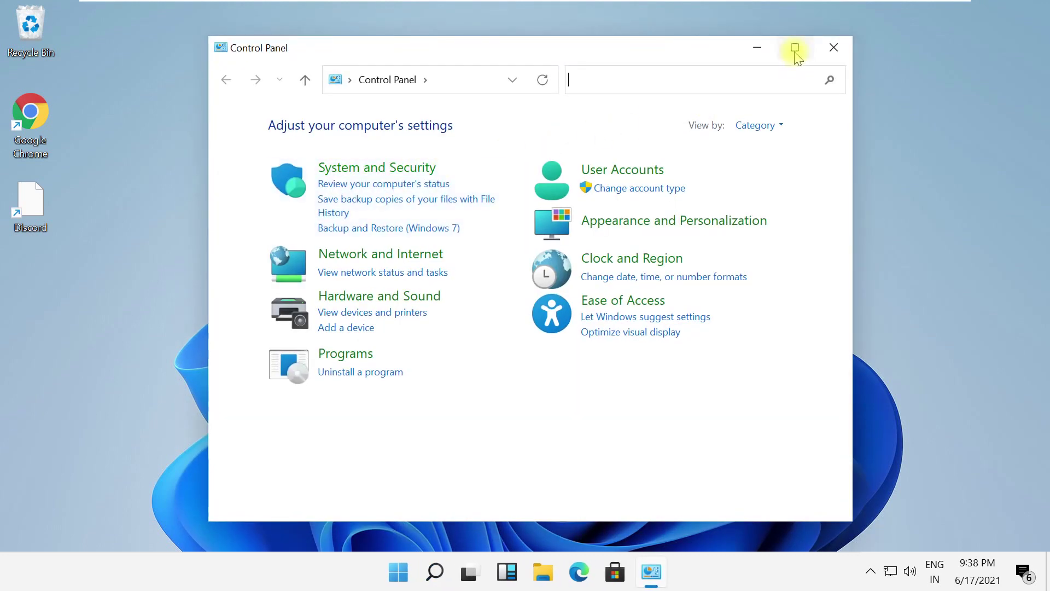
click(794, 47)
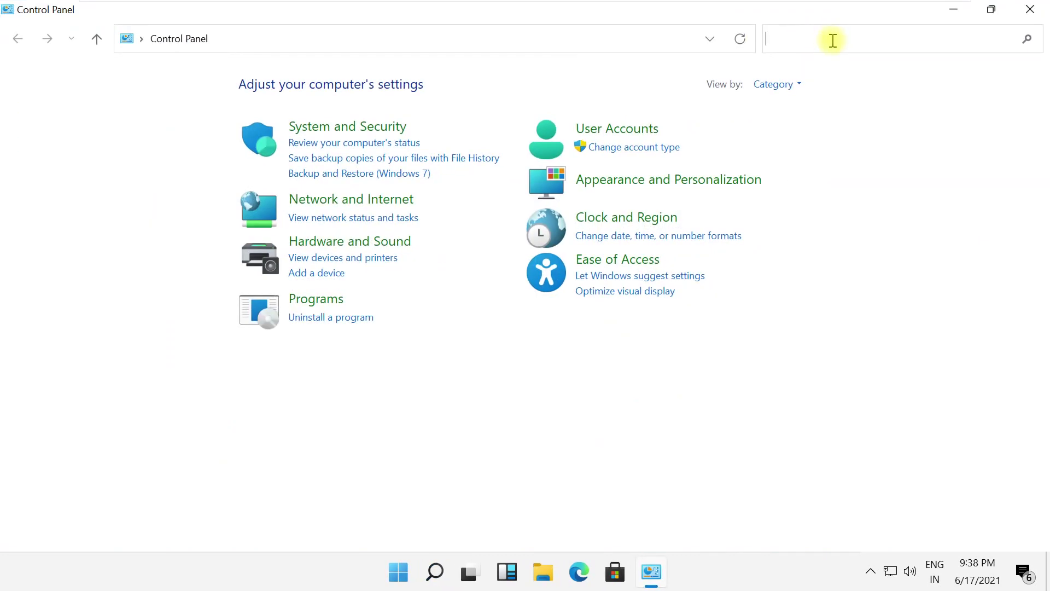
text(troubleshoot)
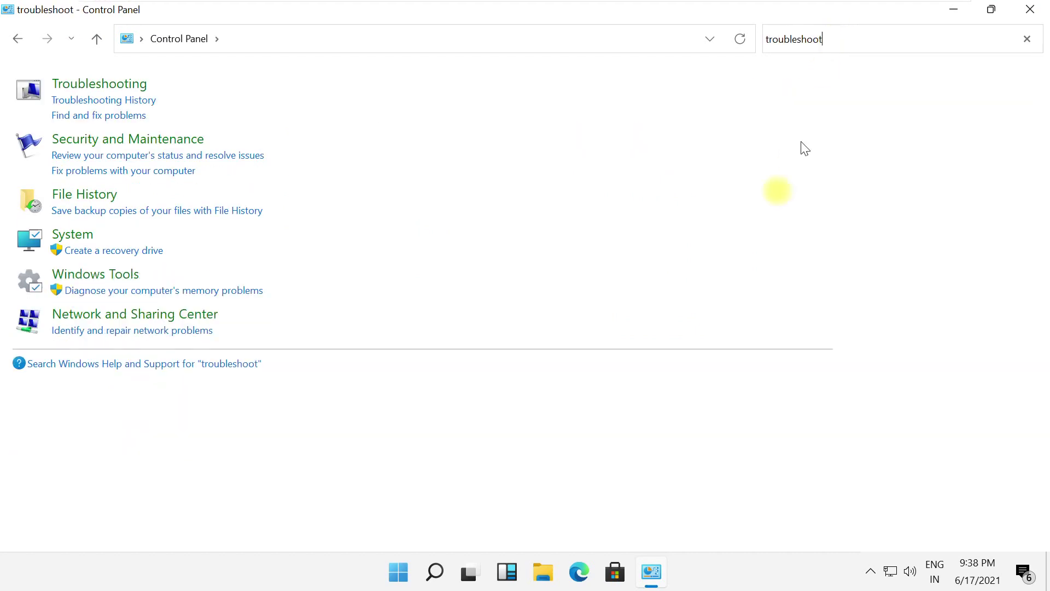
Reach the Keyboard troubleshooter under Troubleshooting > Hardware and Sound, with Advanced options shown.
click(74, 85)
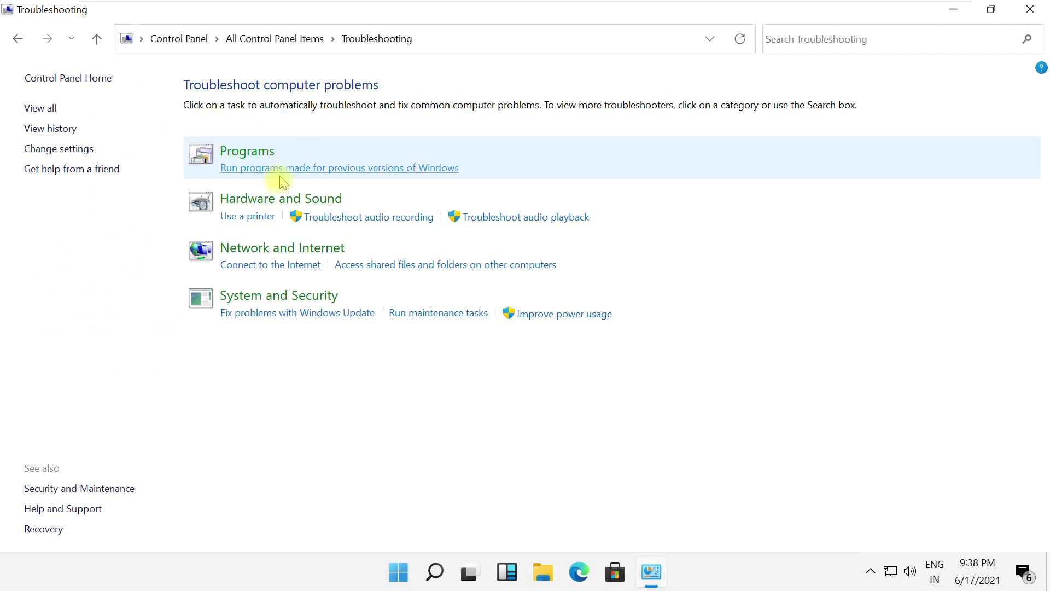
click(274, 200)
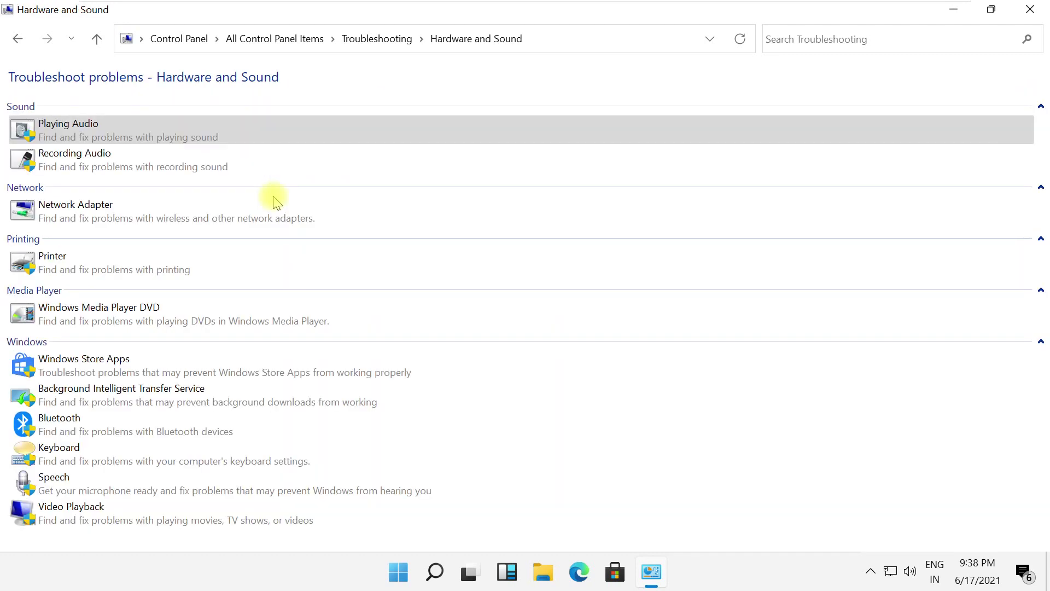
click(61, 448)
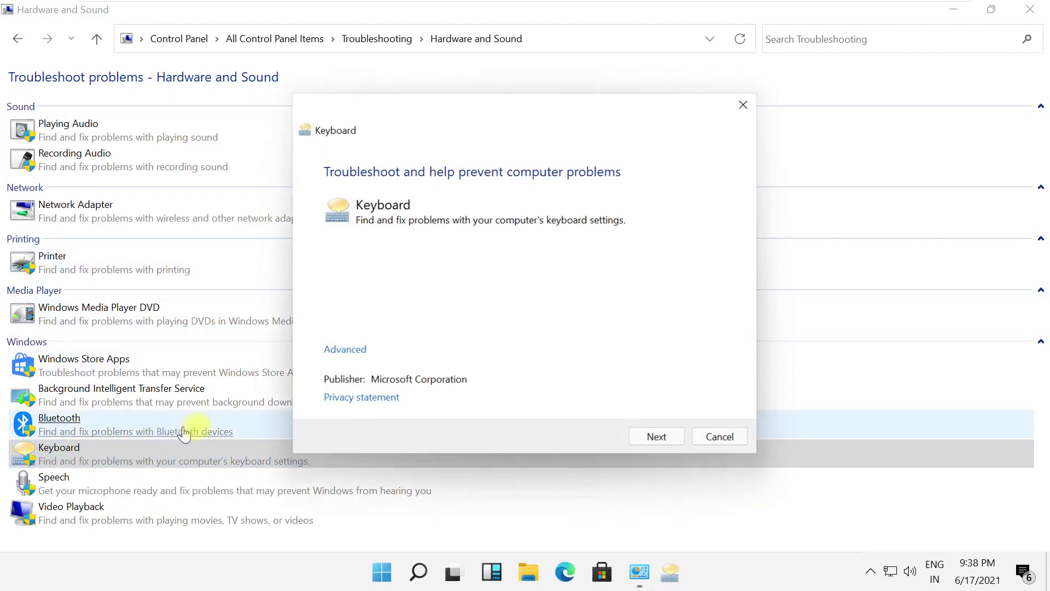
click(345, 349)
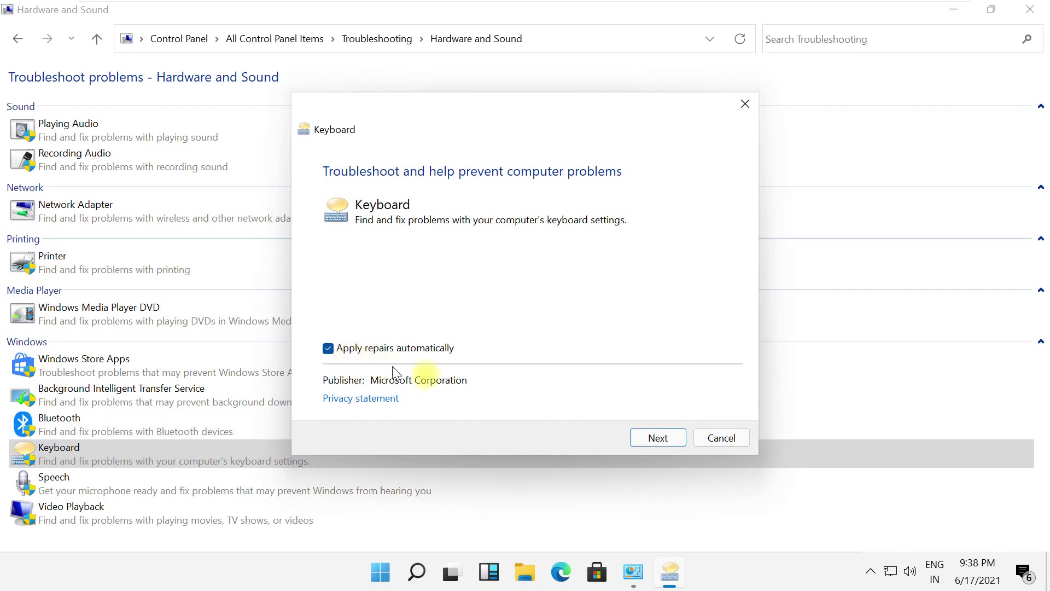
Run the keyboard scan (no changes needed), then close the troubleshooter and Control Panel.
click(657, 440)
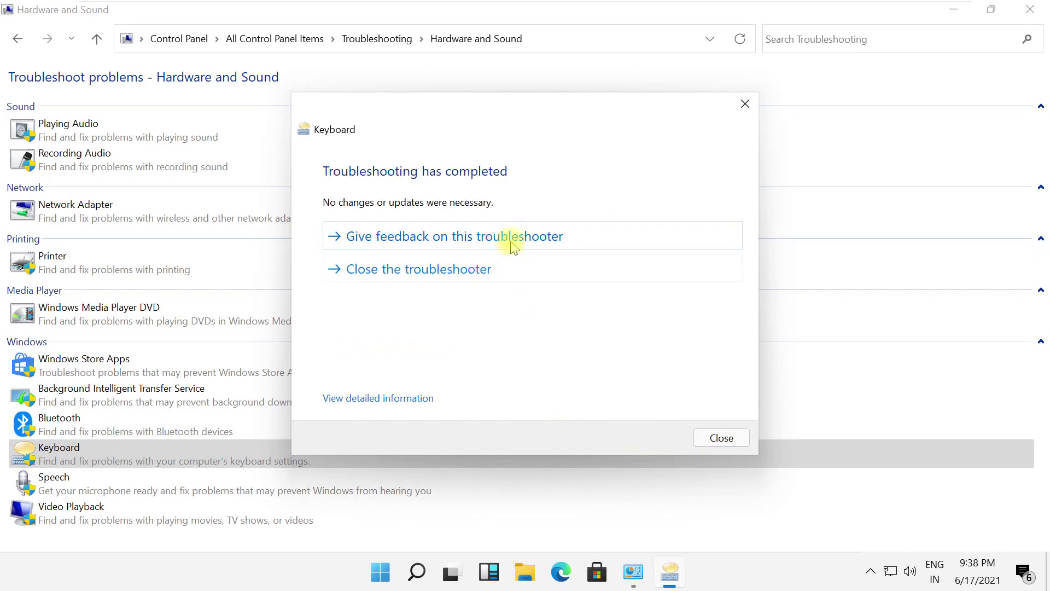
click(481, 269)
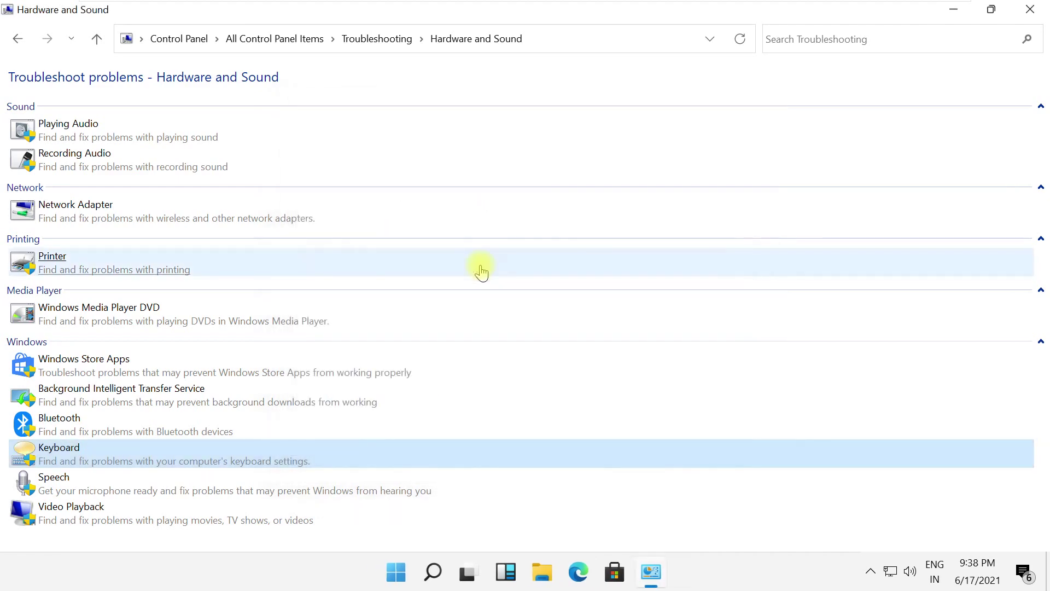
click(1030, 9)
Launch Troubleshoot settings from Search and show the additional troubleshooters list.
click(452, 571)
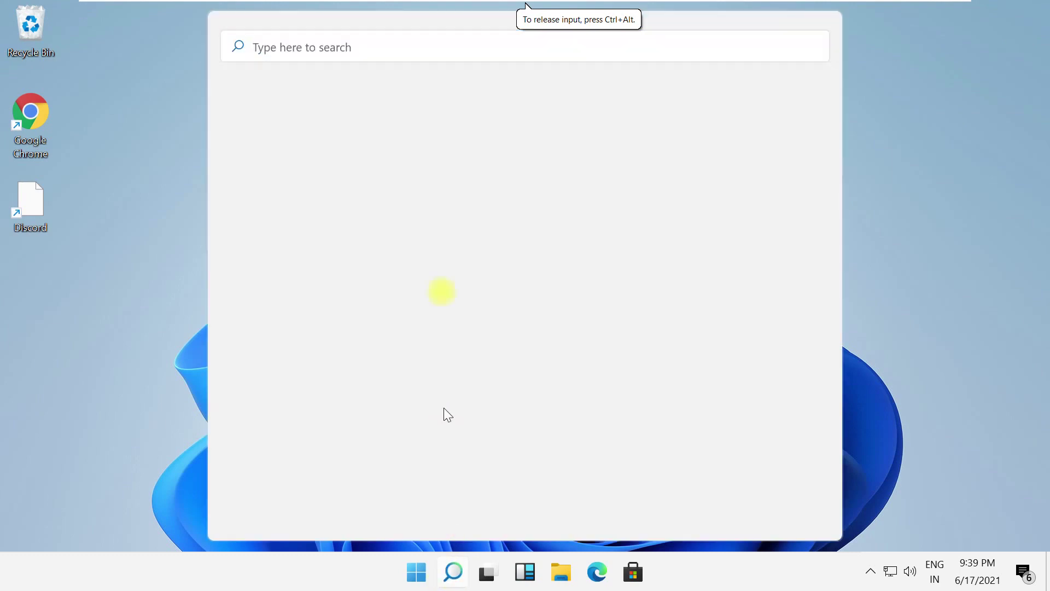
text(troubl)
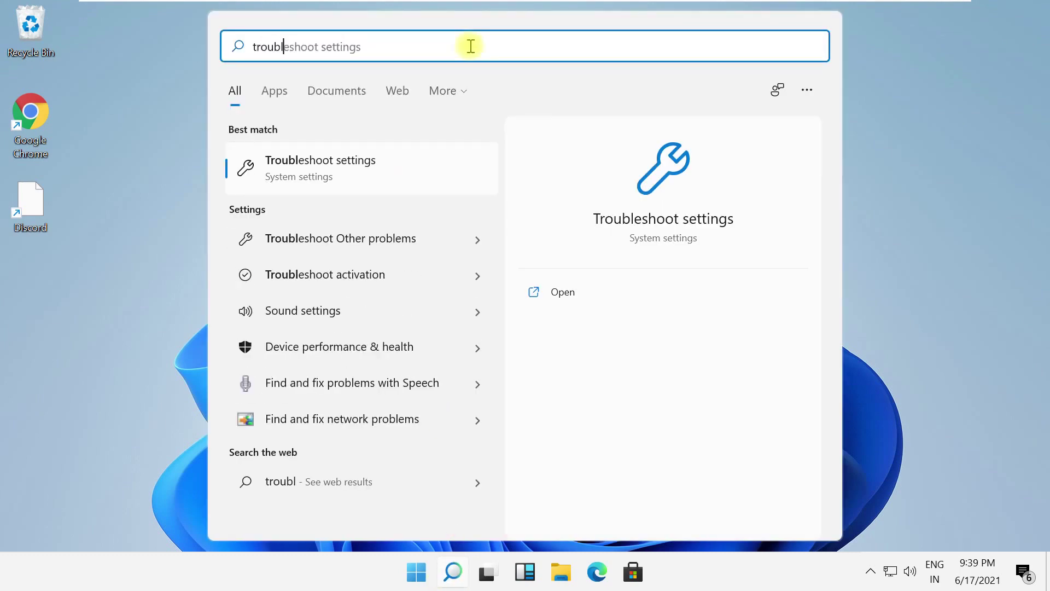
text(eshoot)
click(419, 168)
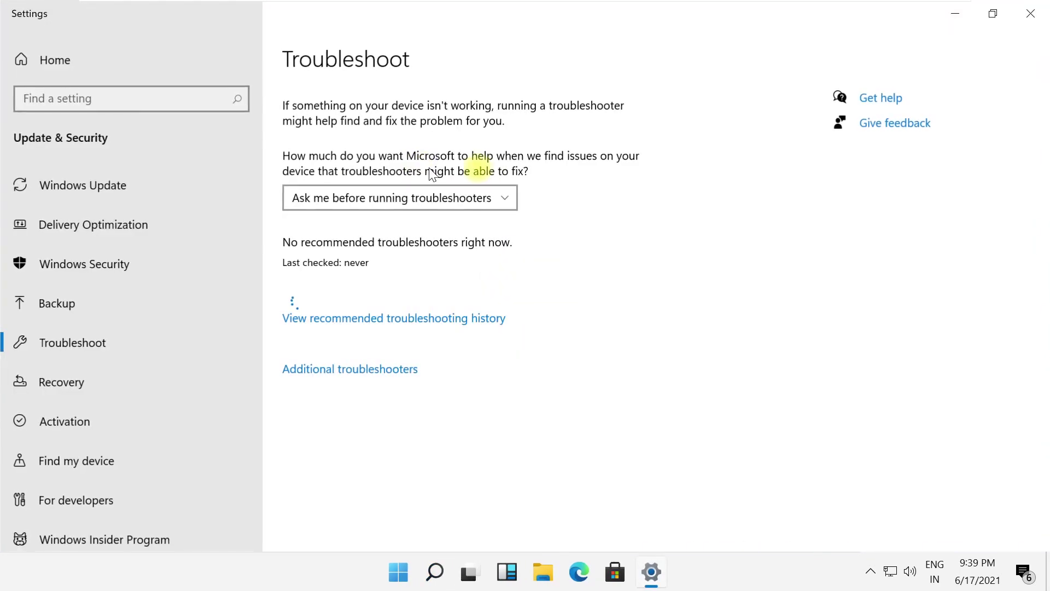
click(355, 371)
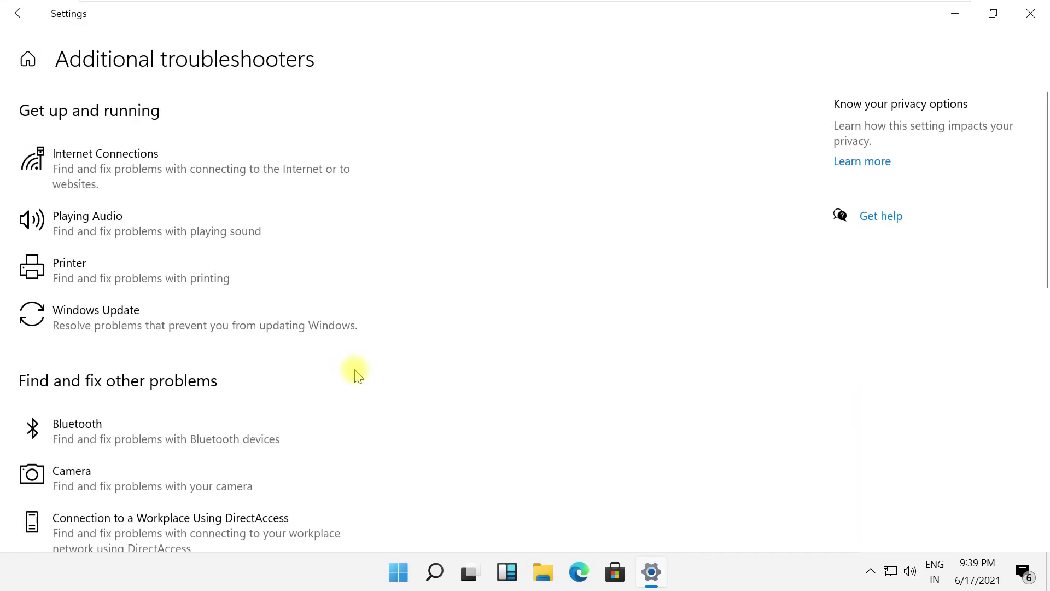
scroll(457, 310, down, 2)
scroll(457, 310, down, 2)
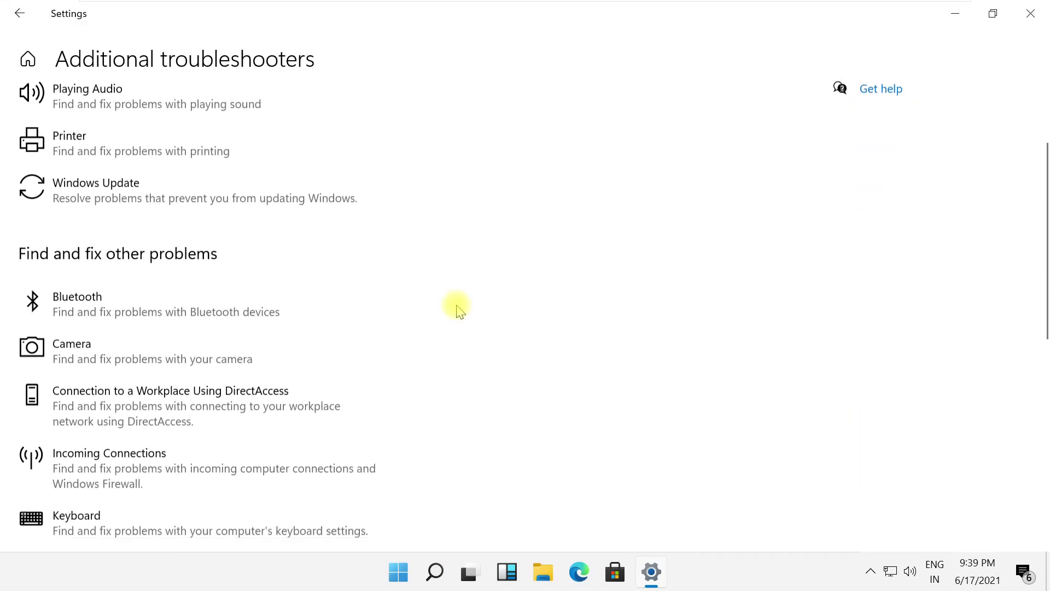
scroll(457, 309, down, 2)
scroll(457, 309, down, 2)
scroll(458, 309, down, 1)
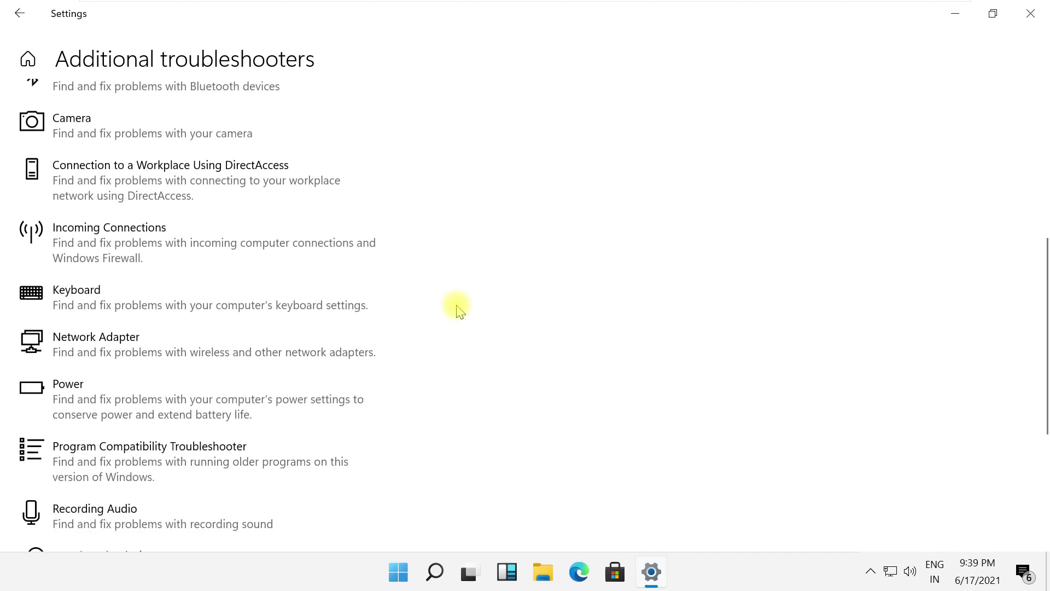
Run the Keyboard troubleshooter from the list, then close it and Settings.
click(309, 306)
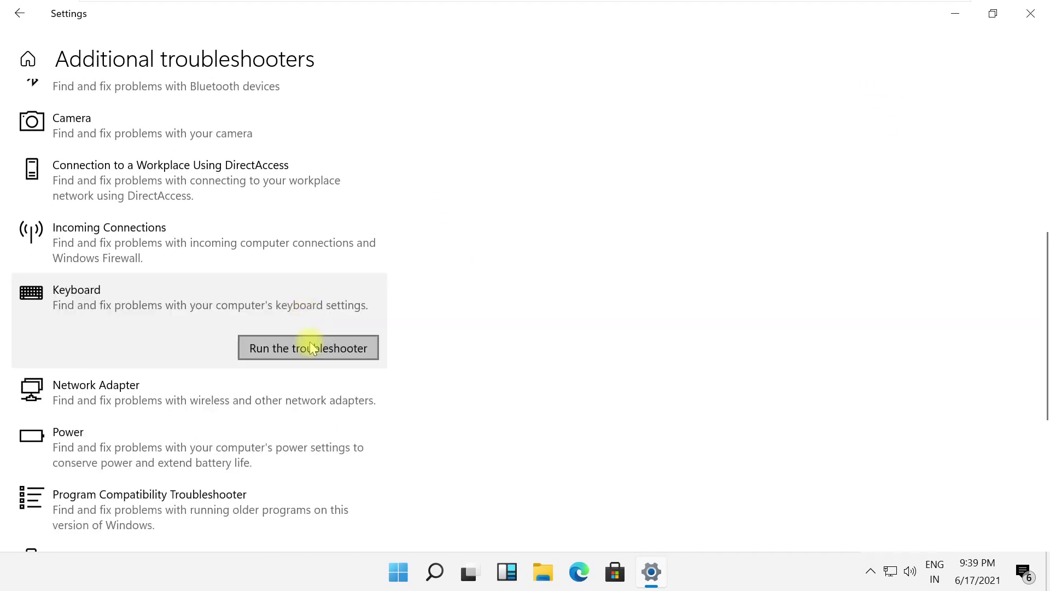
click(310, 346)
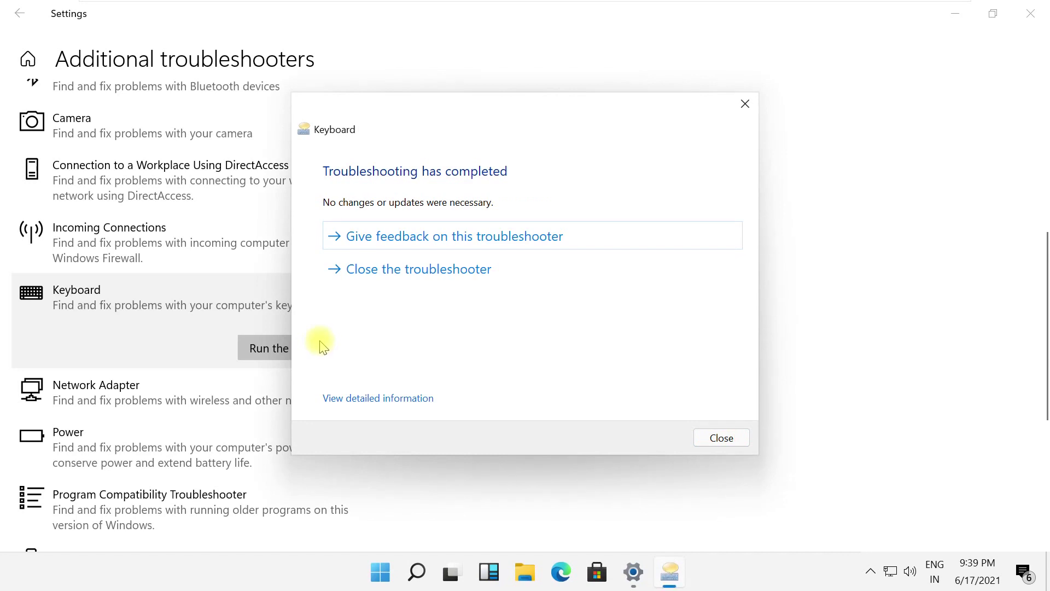
click(423, 276)
scroll(434, 305, down, 3)
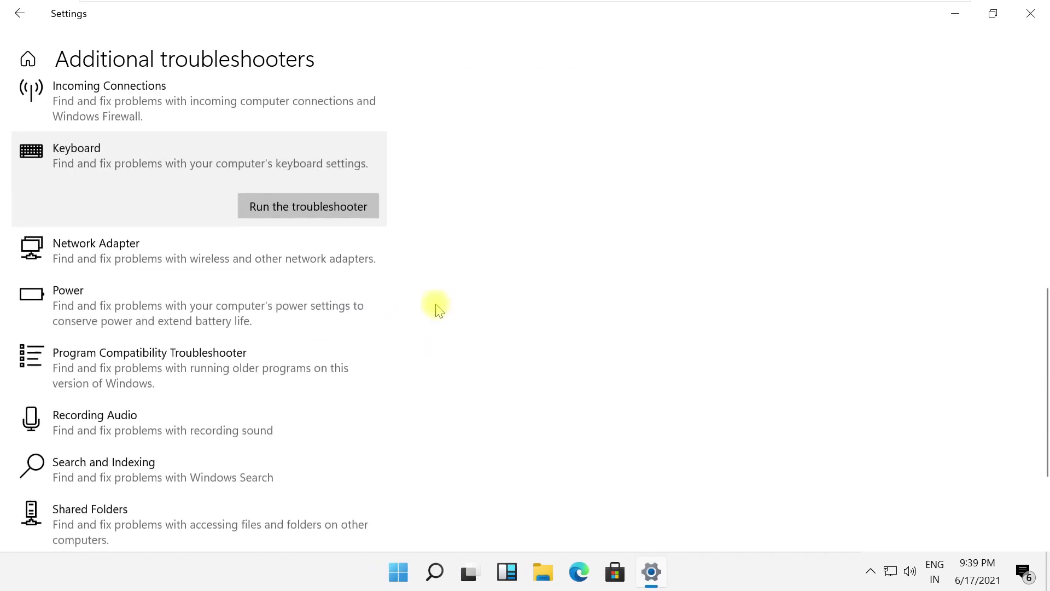
scroll(435, 305, up, 3)
scroll(435, 305, up, 2)
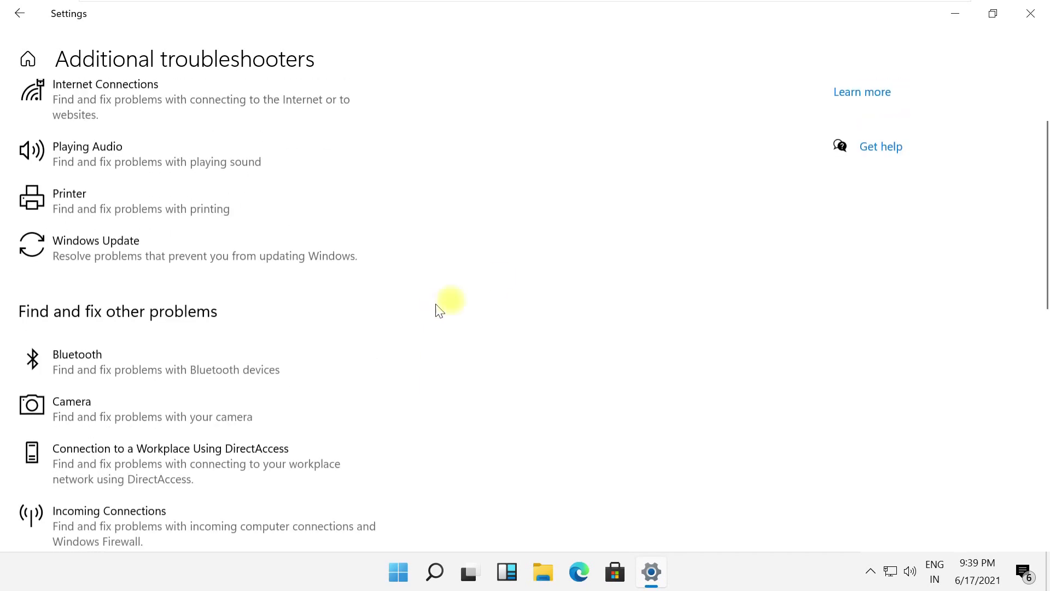
click(1030, 13)
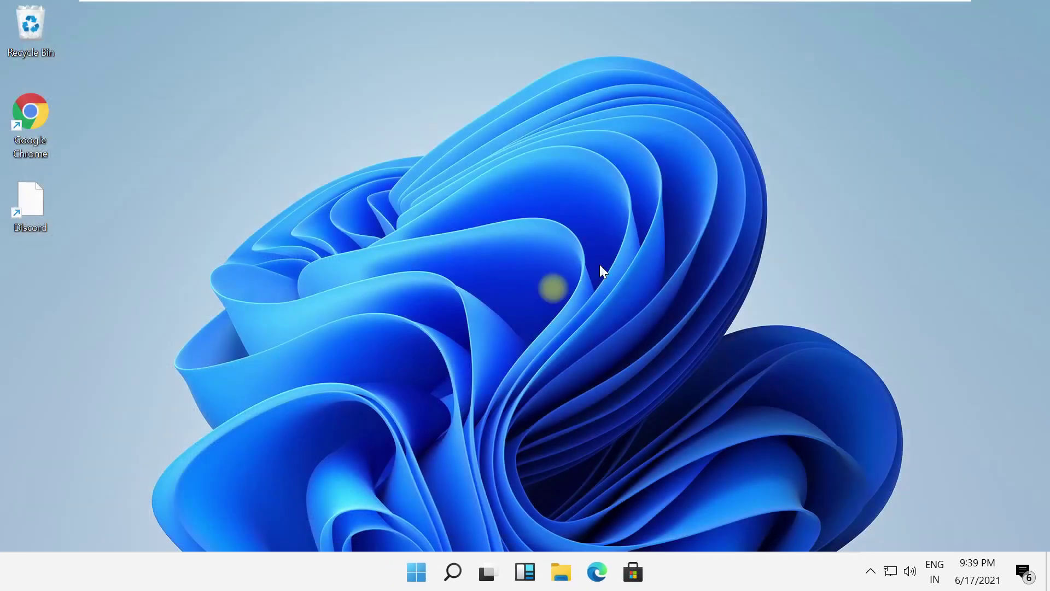
Launch Control Panel from Search and navigate to Power Options.
click(453, 572)
text(control panel)
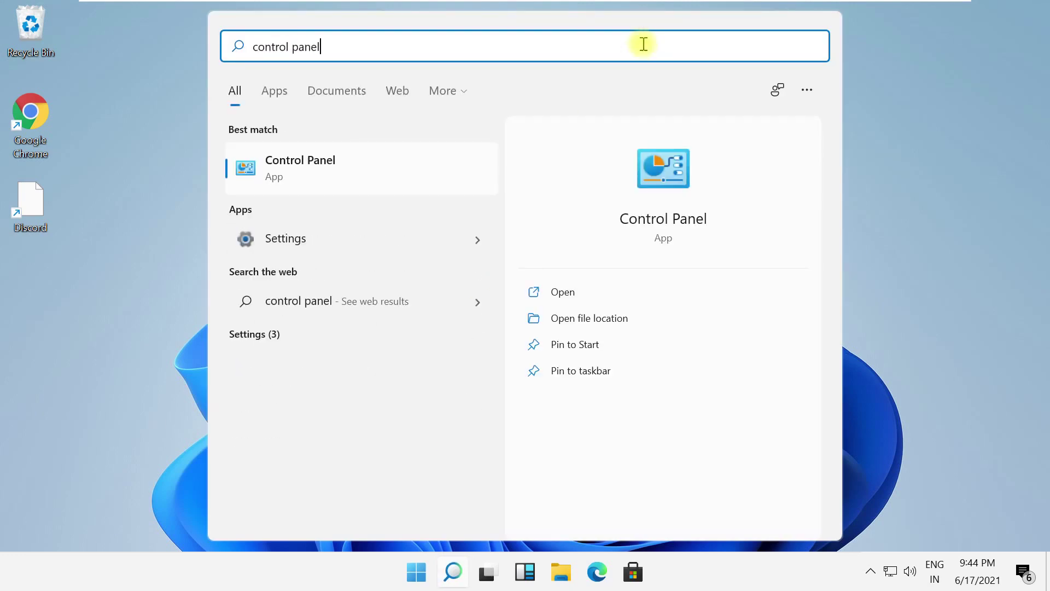
click(438, 171)
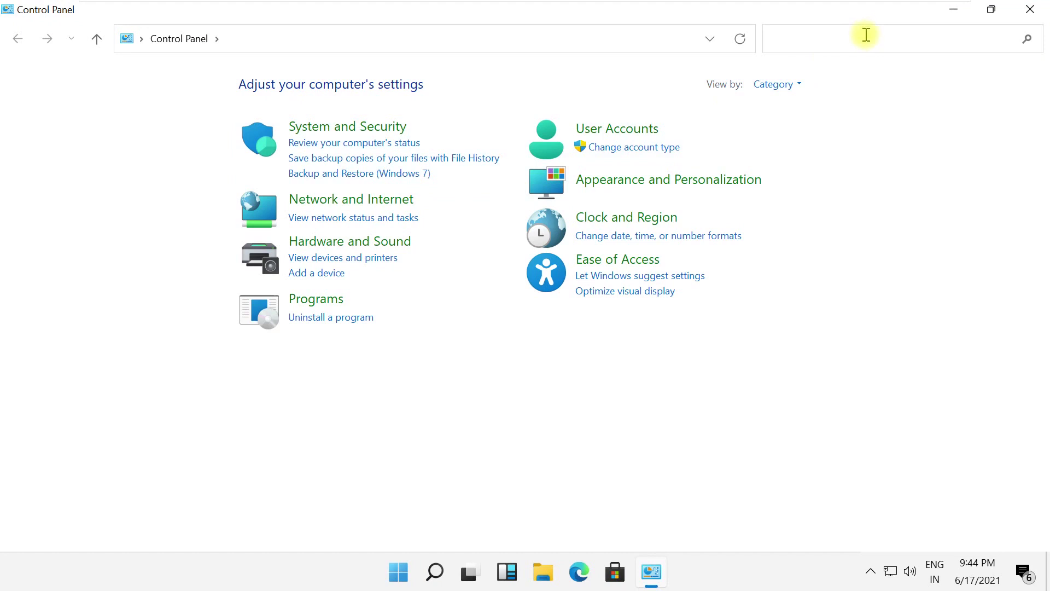
click(865, 35)
text(power)
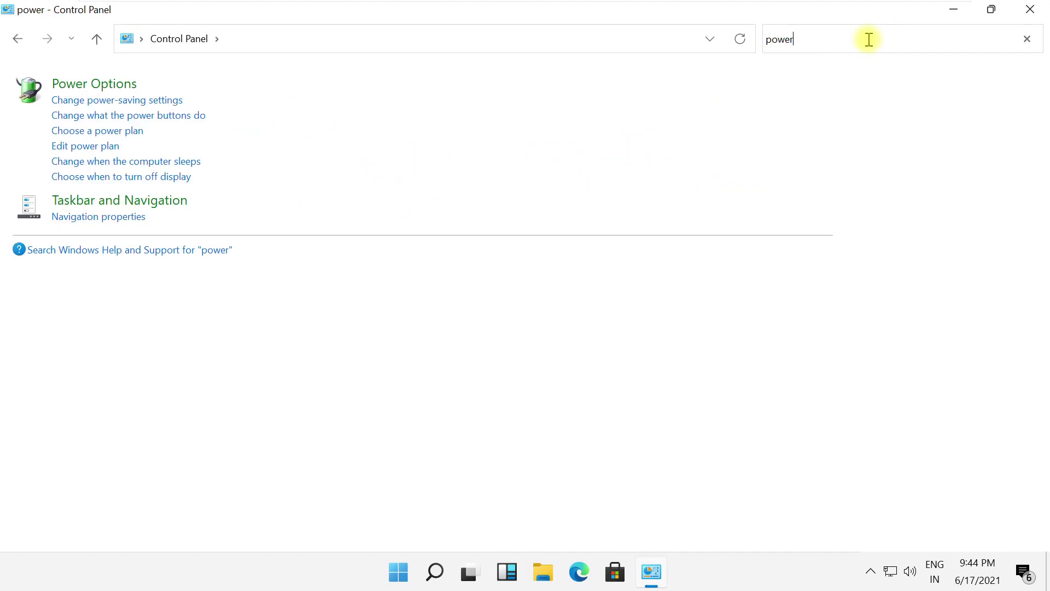
click(68, 86)
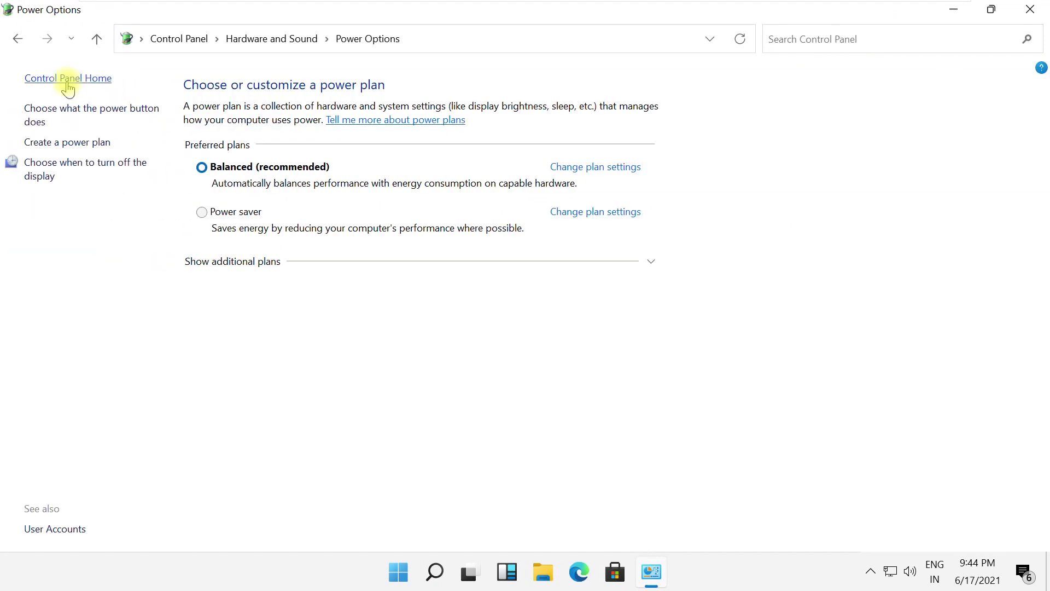
Edit the Balanced plan's settings and bring up its advanced power settings dialog.
click(611, 174)
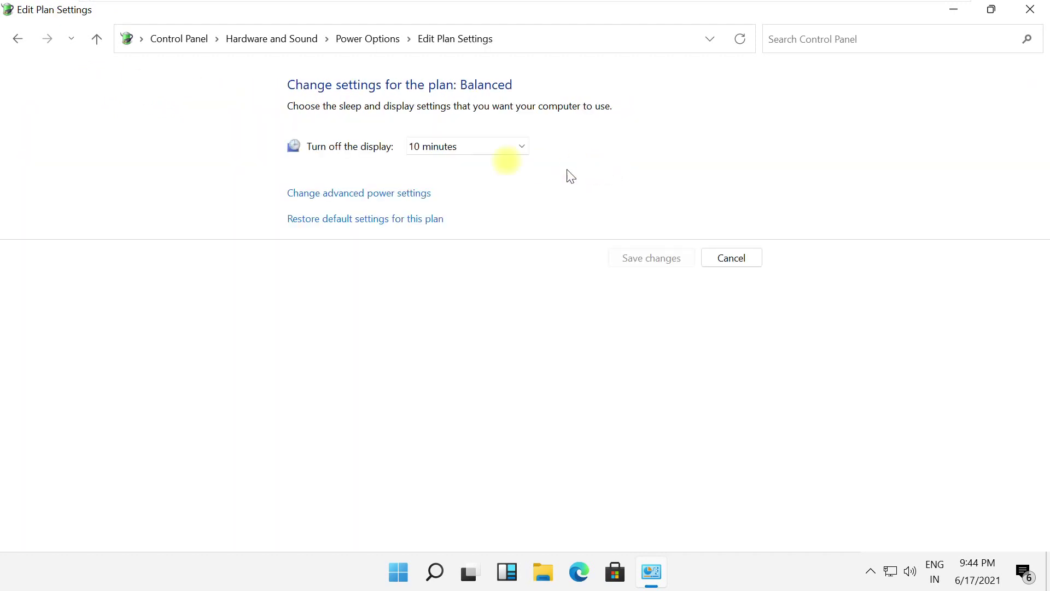
click(394, 197)
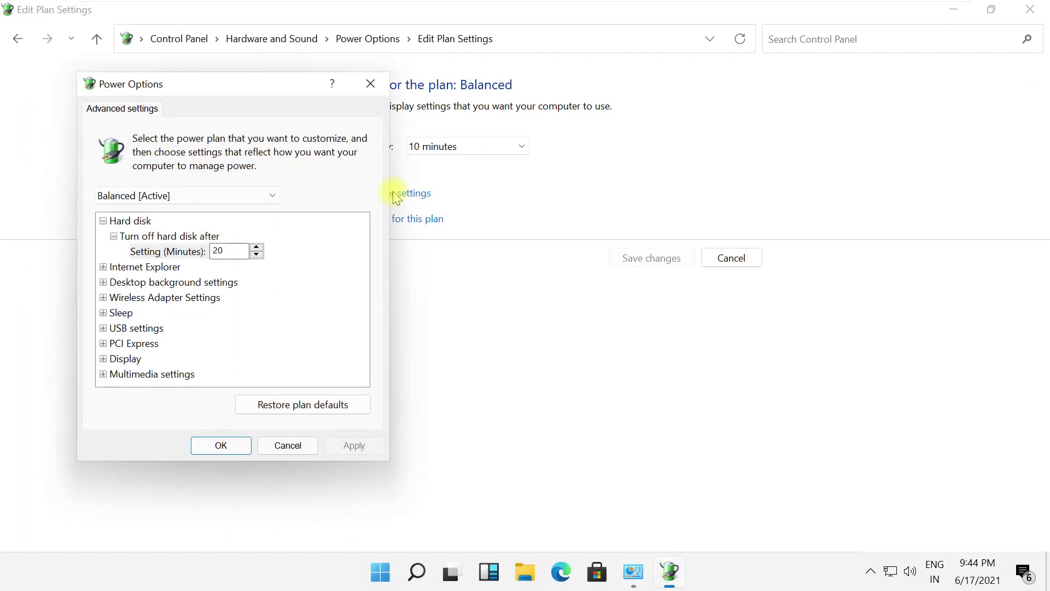
Set USB settings > USB selective suspend to Disabled for the Balanced plan.
click(120, 329)
double_click(120, 329)
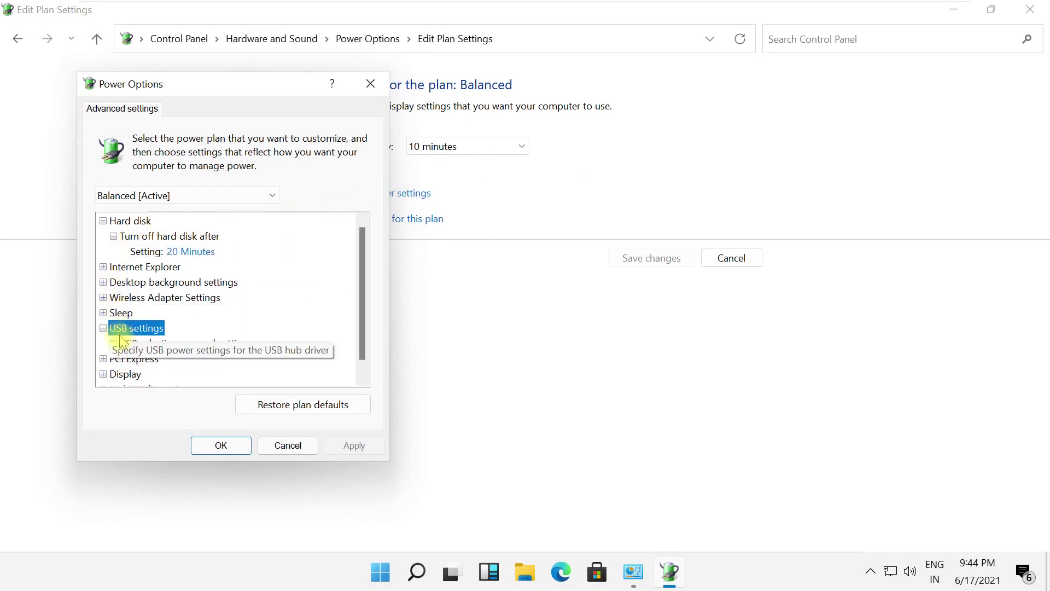
click(115, 343)
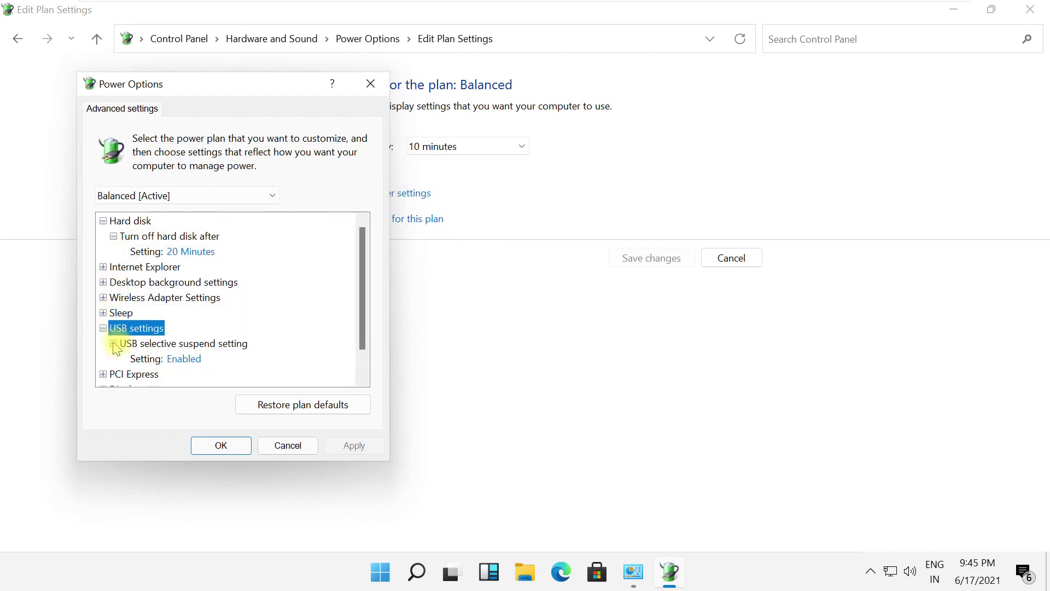
click(181, 361)
click(204, 363)
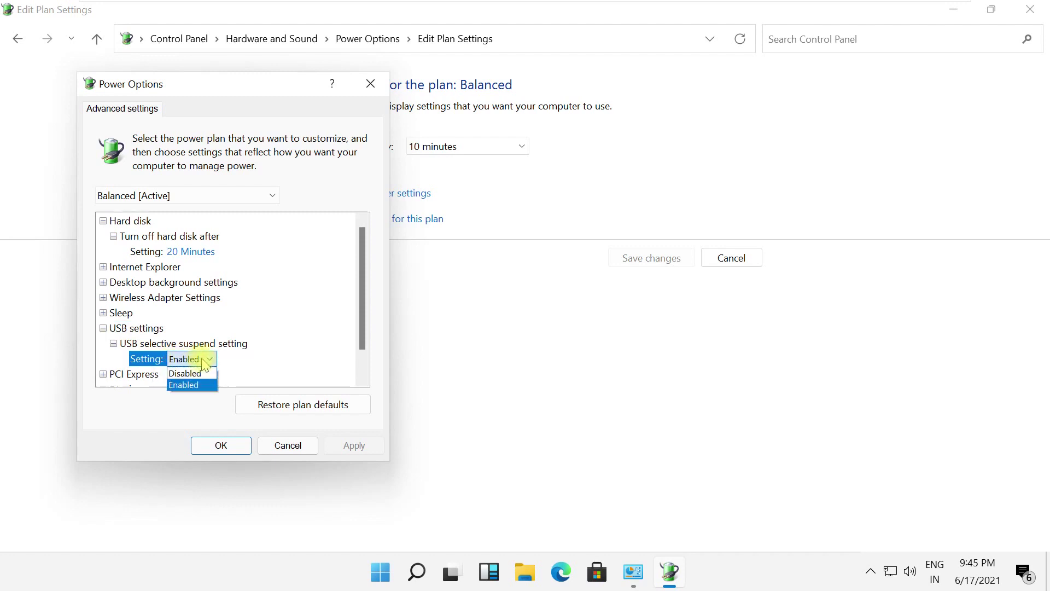
click(199, 371)
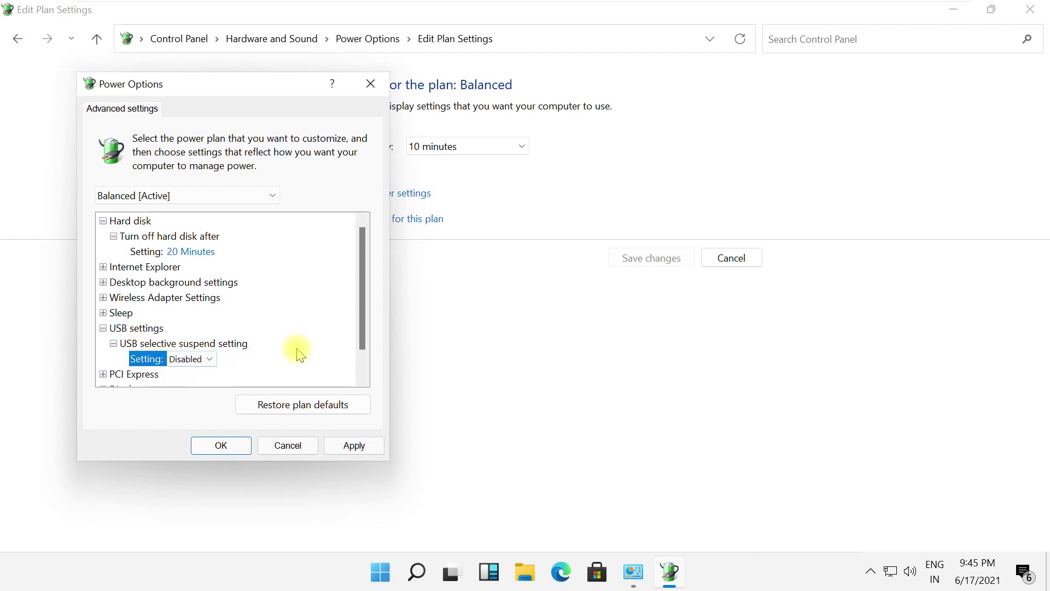
Apply and confirm the change, then close the power plan settings page.
click(339, 447)
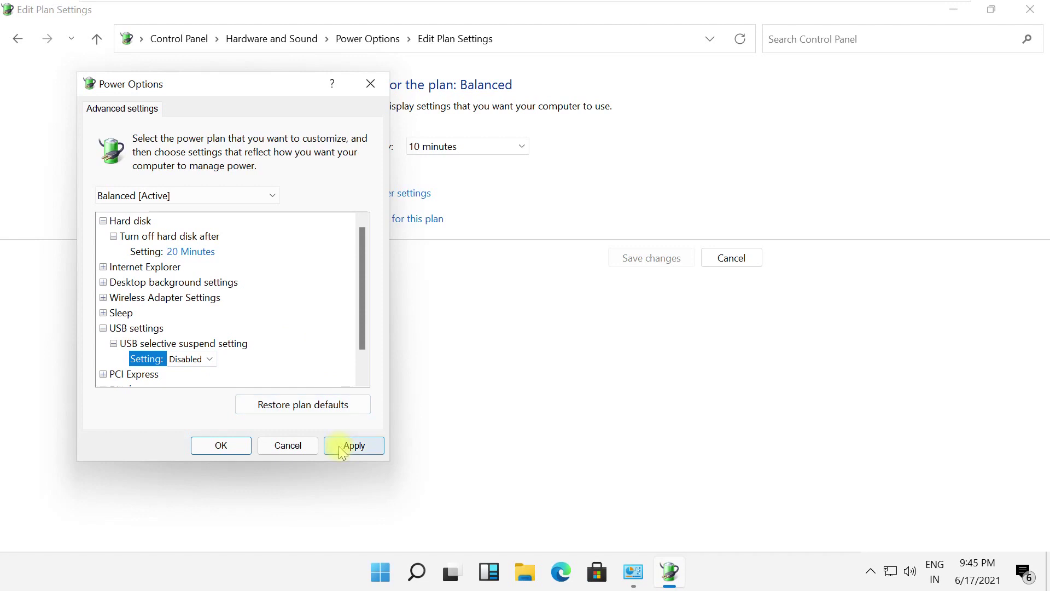
click(222, 445)
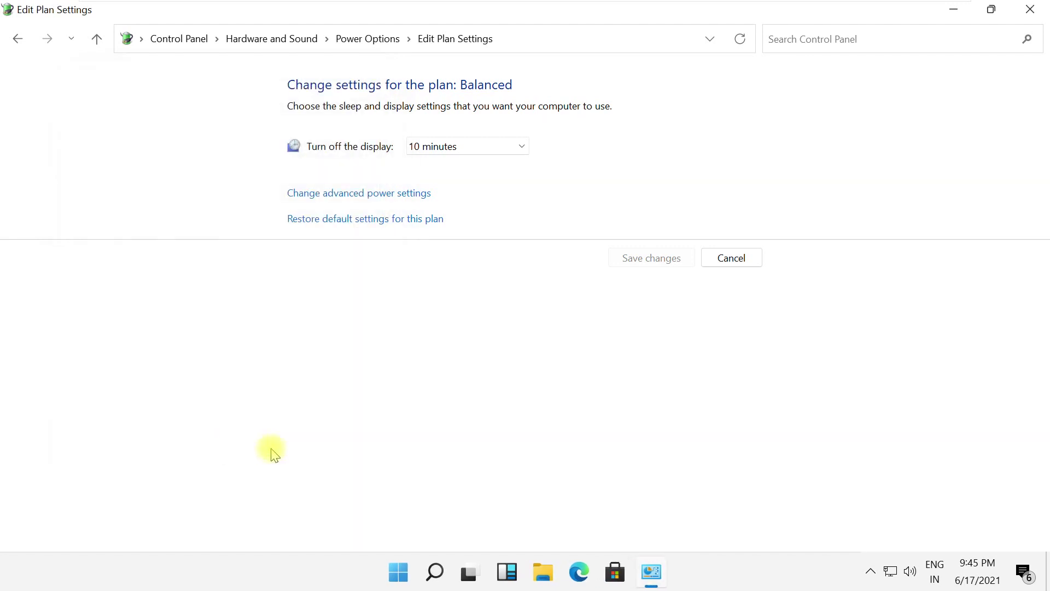
click(1031, 10)
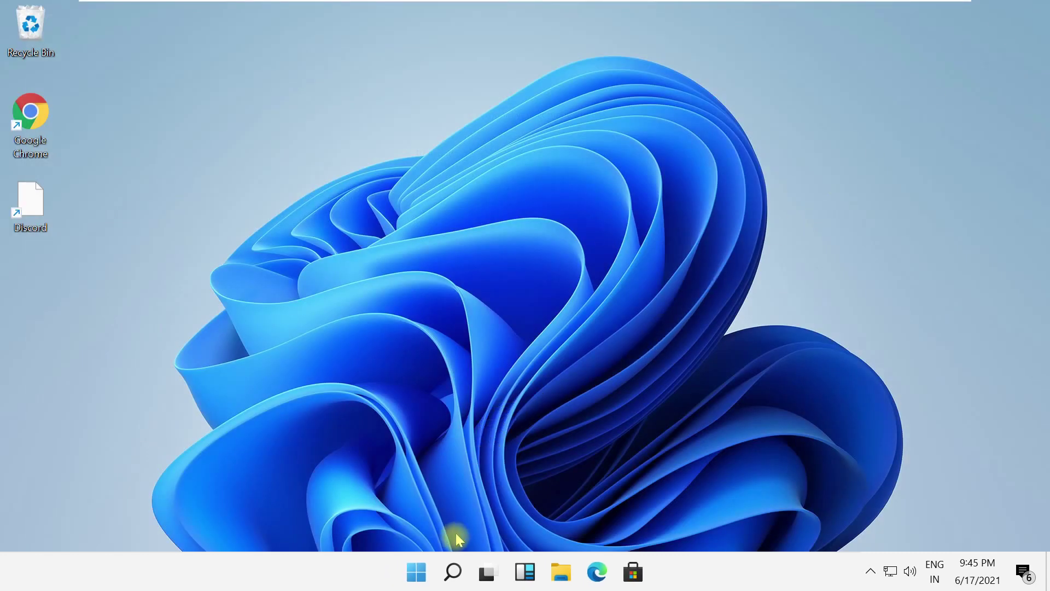
Launch the Run app from Search and clear its previous command text.
click(453, 573)
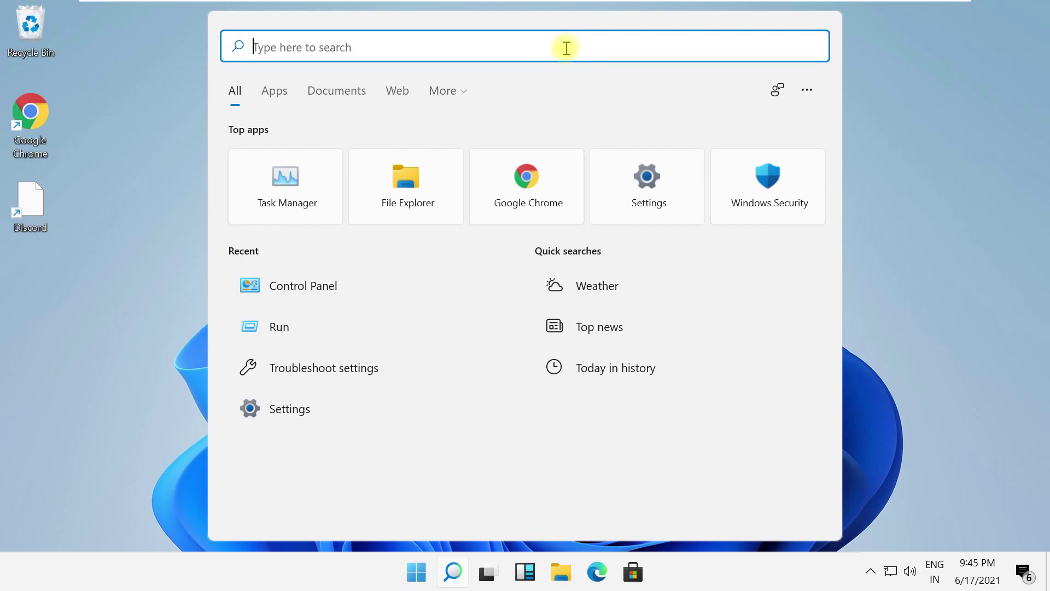
text(Run)
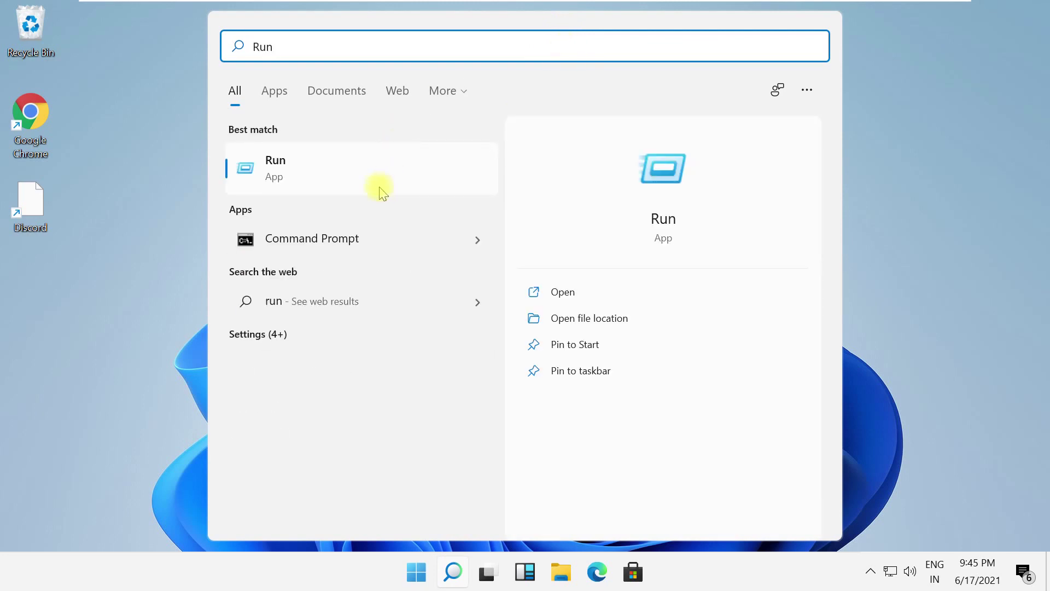
click(380, 180)
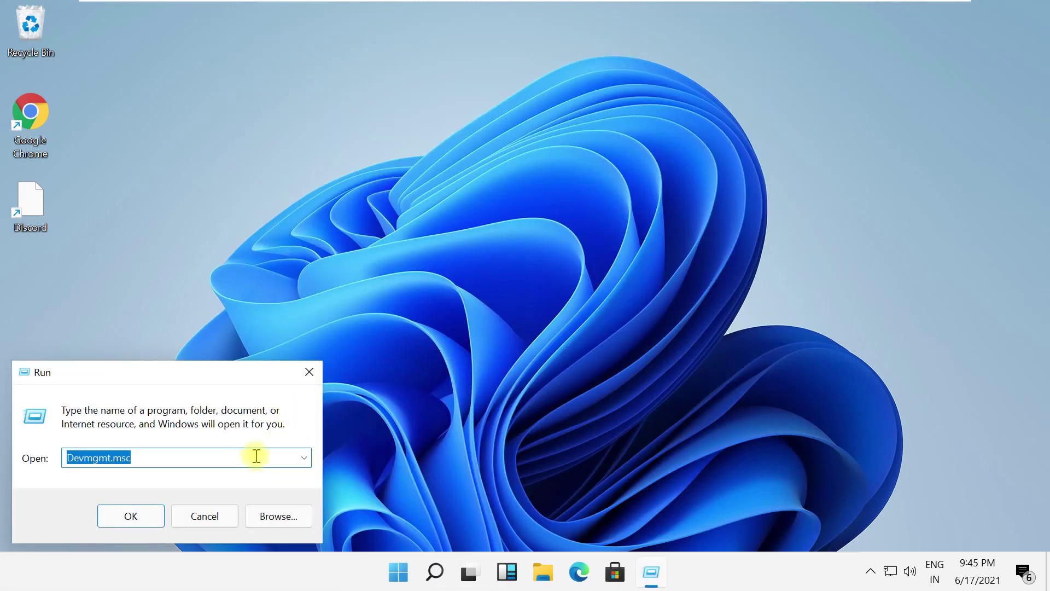
key(BackSpace)
text(Devmgmt.msc)
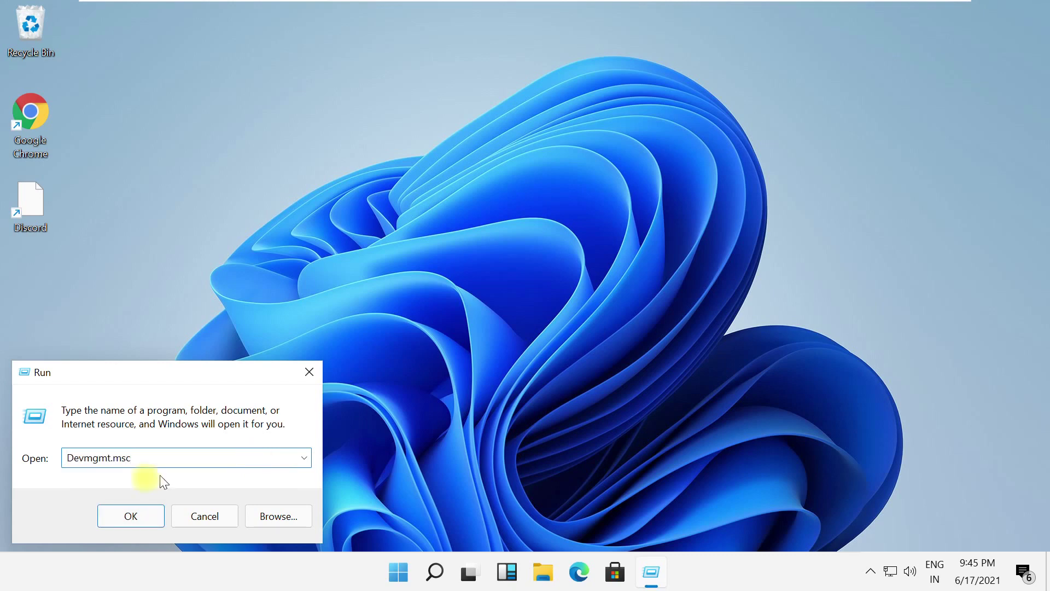
Launch Device Manager maximized and select Standard Enhanced PCI to USB Host Controller under USB controllers.
click(130, 514)
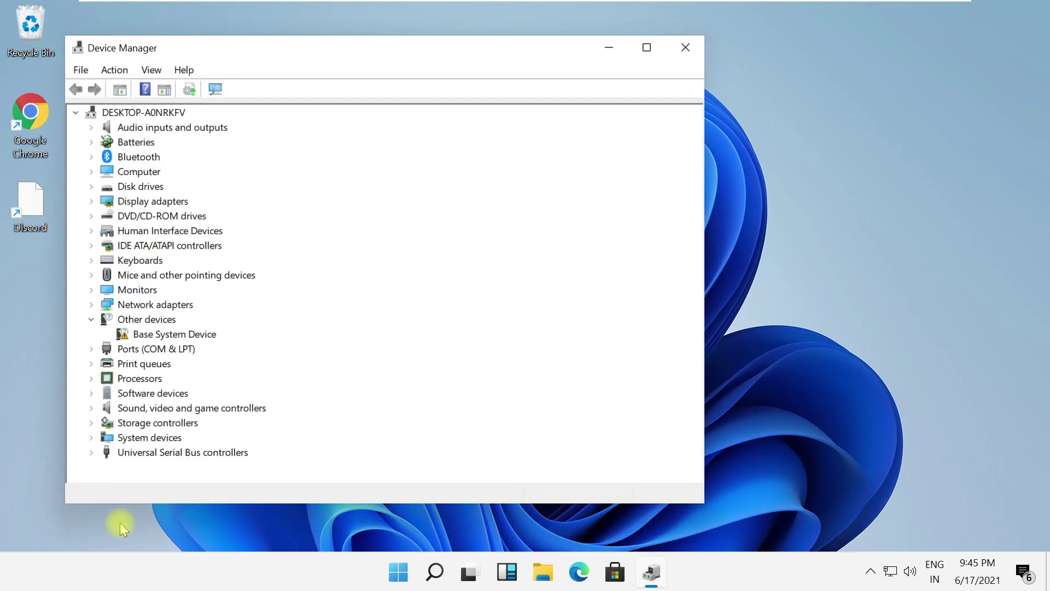
click(647, 49)
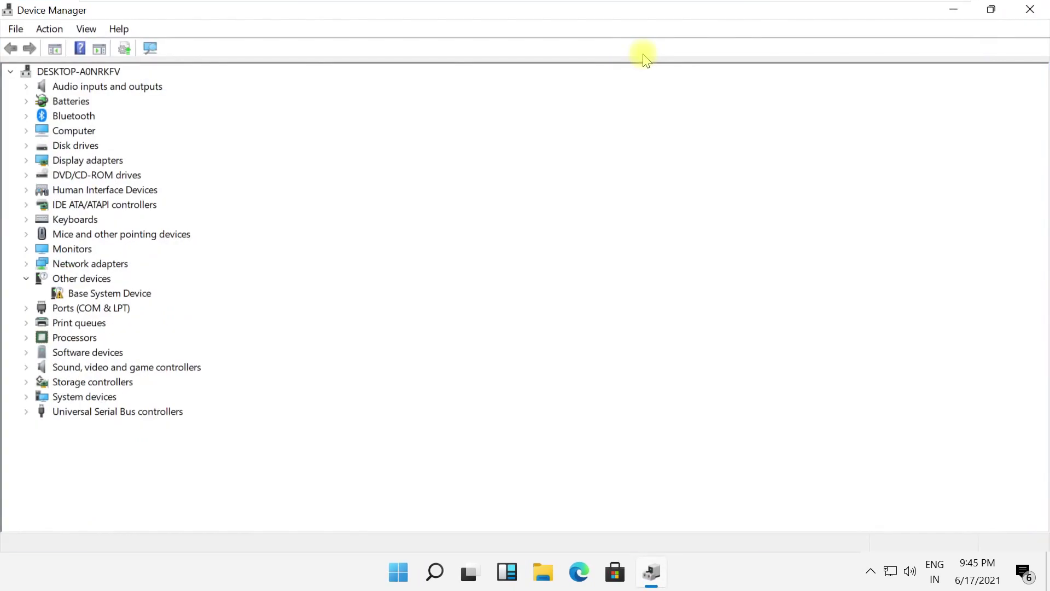
click(30, 414)
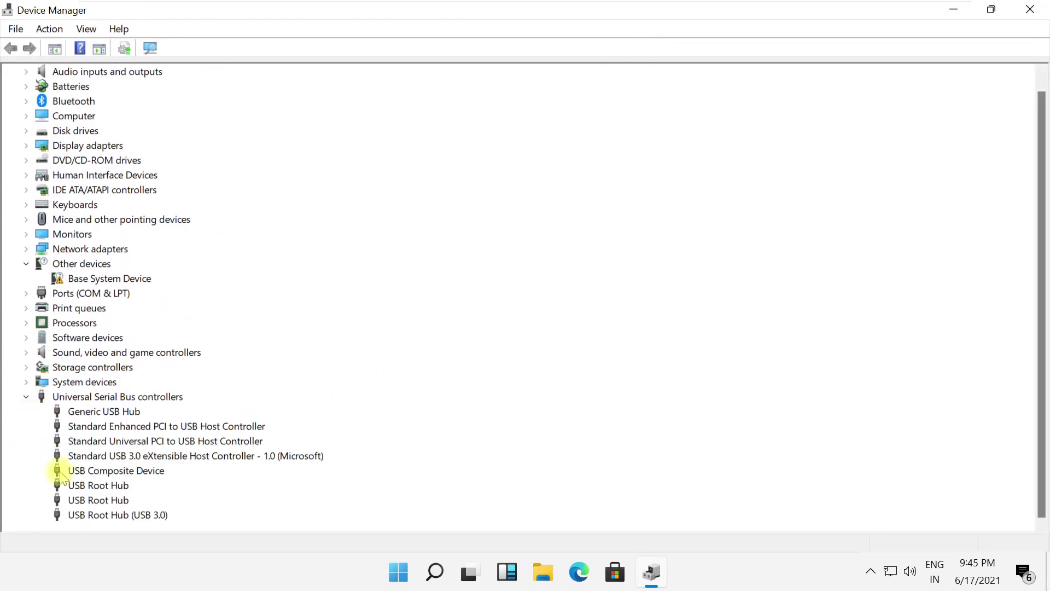
click(166, 430)
Update the USB host controller's driver via Browse my computer; best driver already installed.
right_click(166, 430)
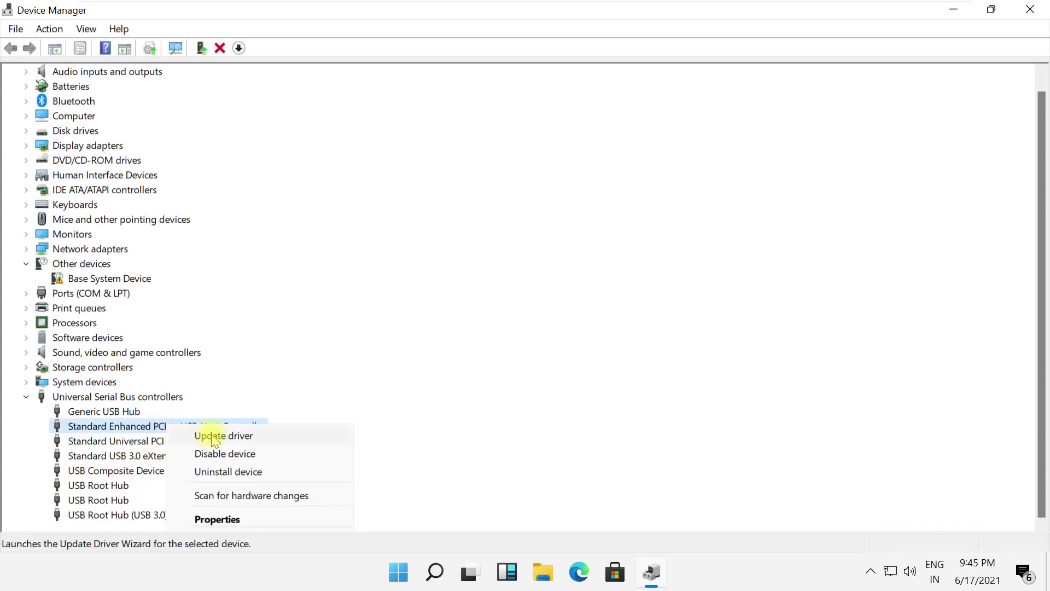
click(213, 437)
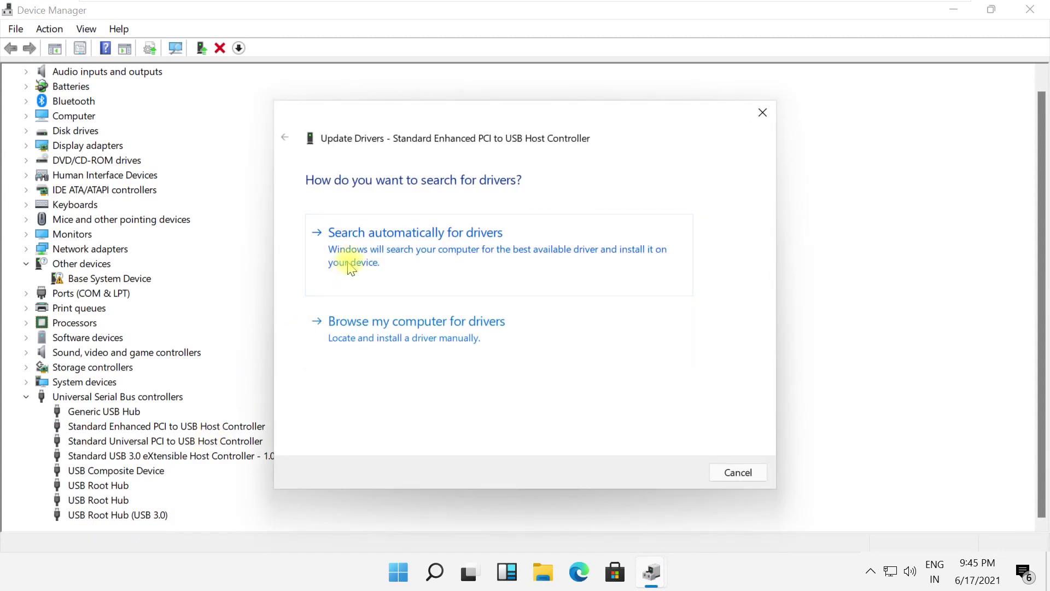
click(394, 320)
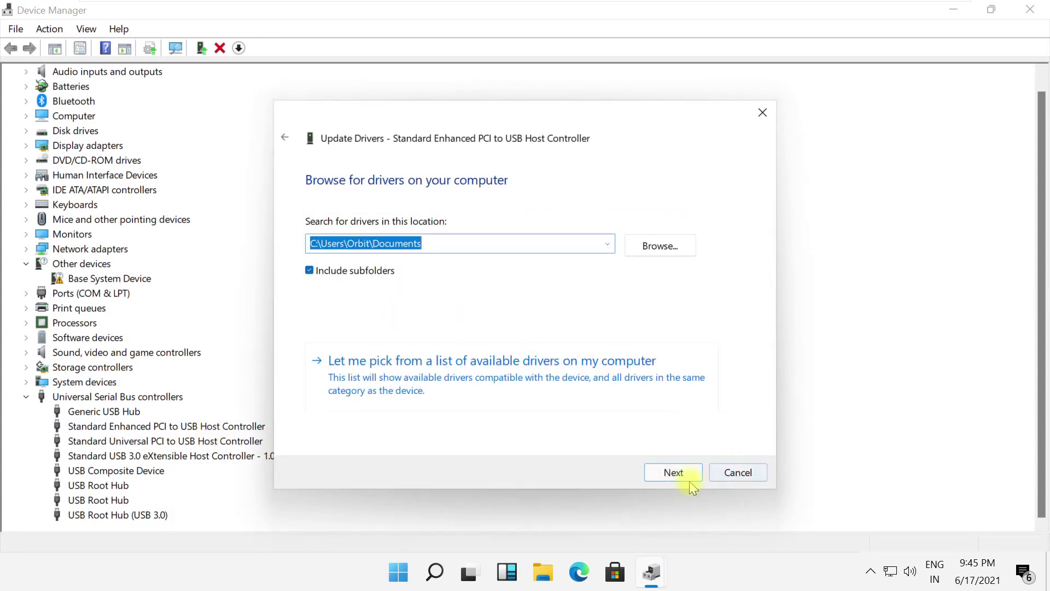
click(687, 478)
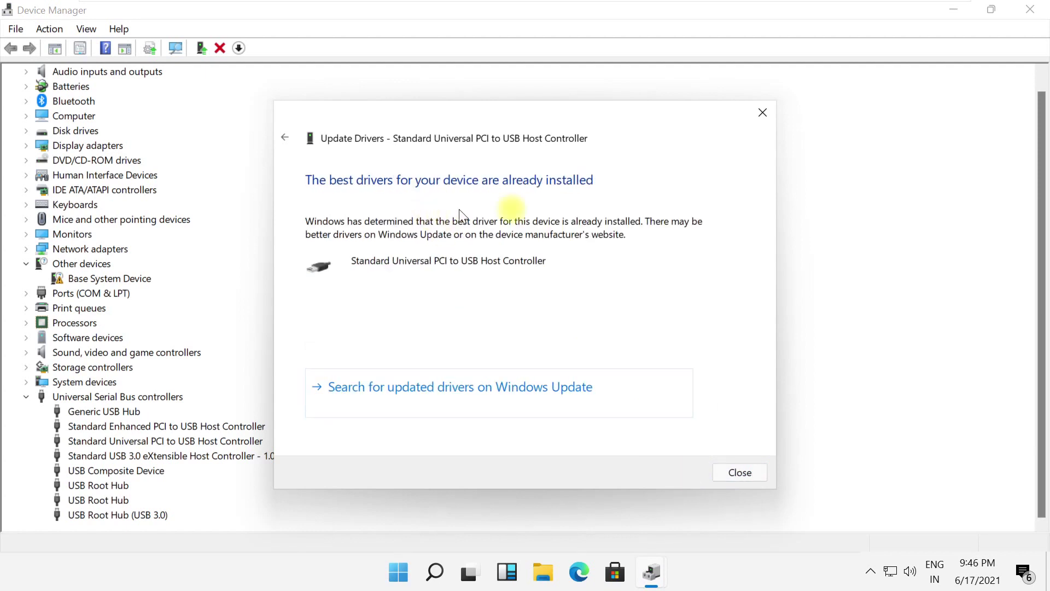
click(741, 473)
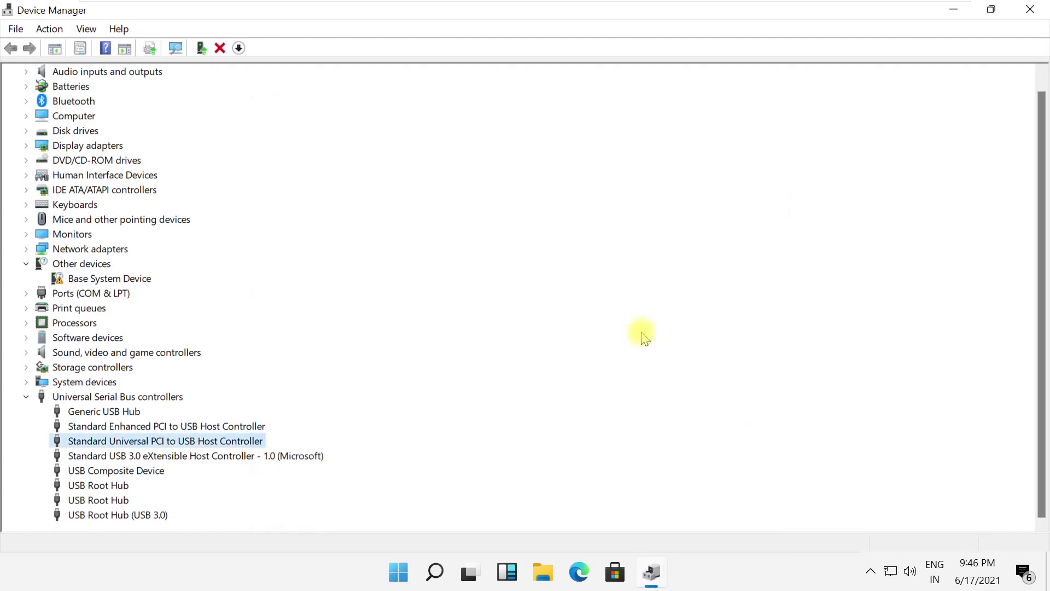
Close Device Manager and launch Task Manager as administrator from Search, maximized.
click(1023, 8)
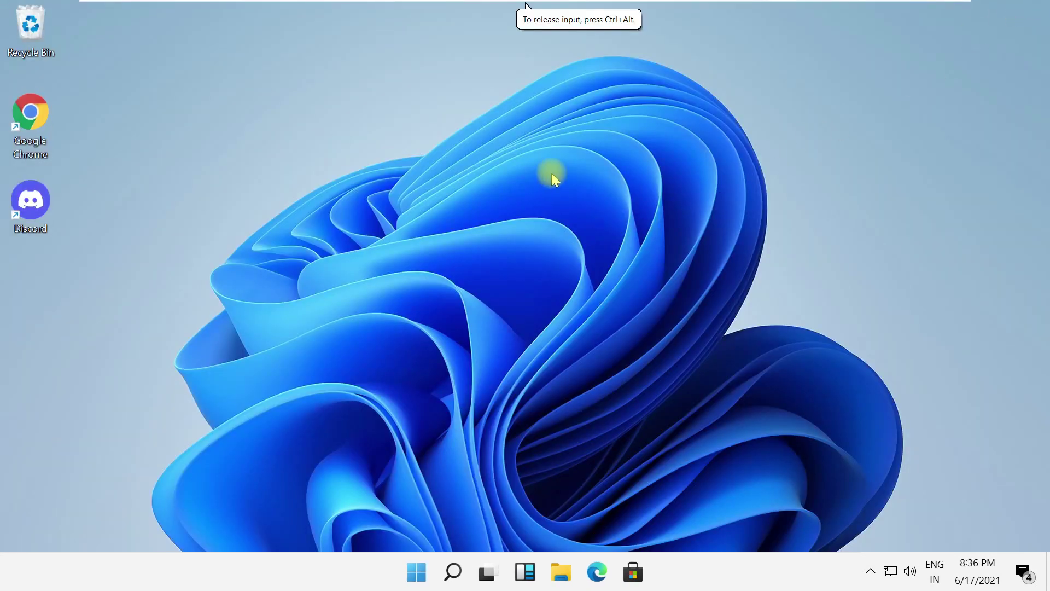
click(453, 573)
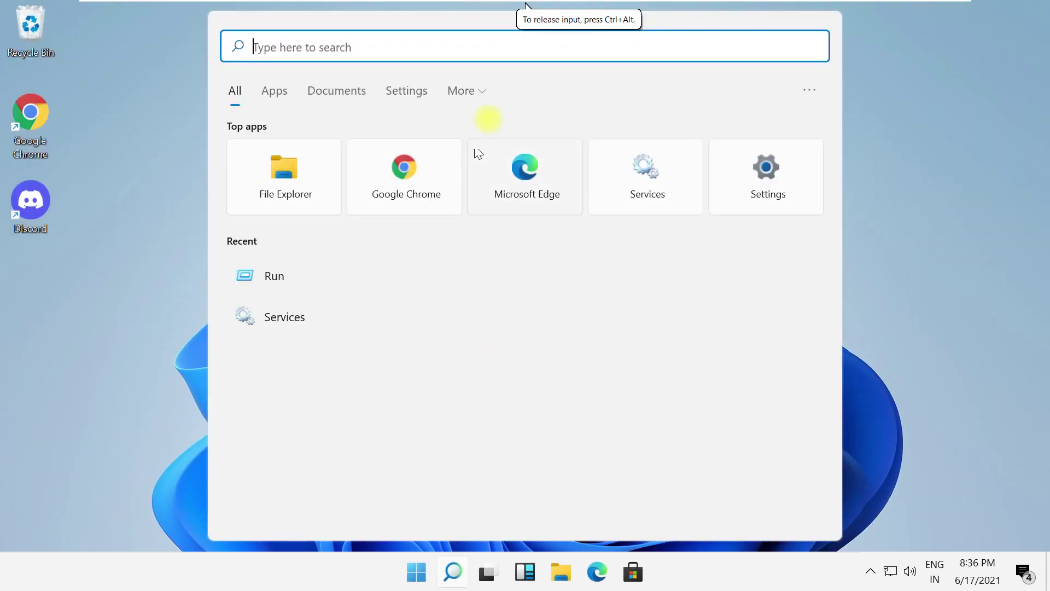
text(Task Manager)
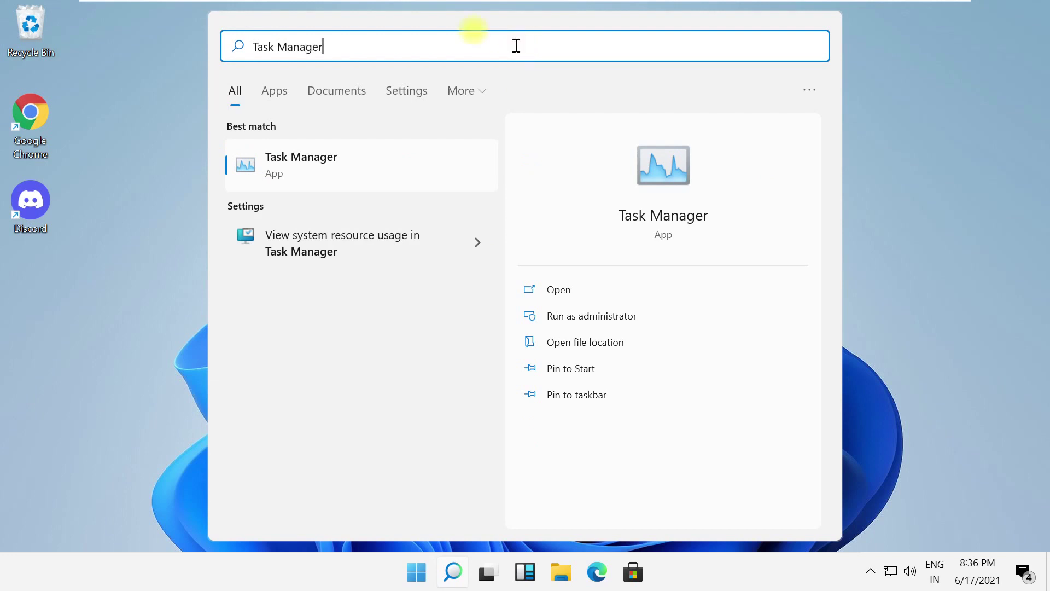
right_click(358, 164)
click(404, 185)
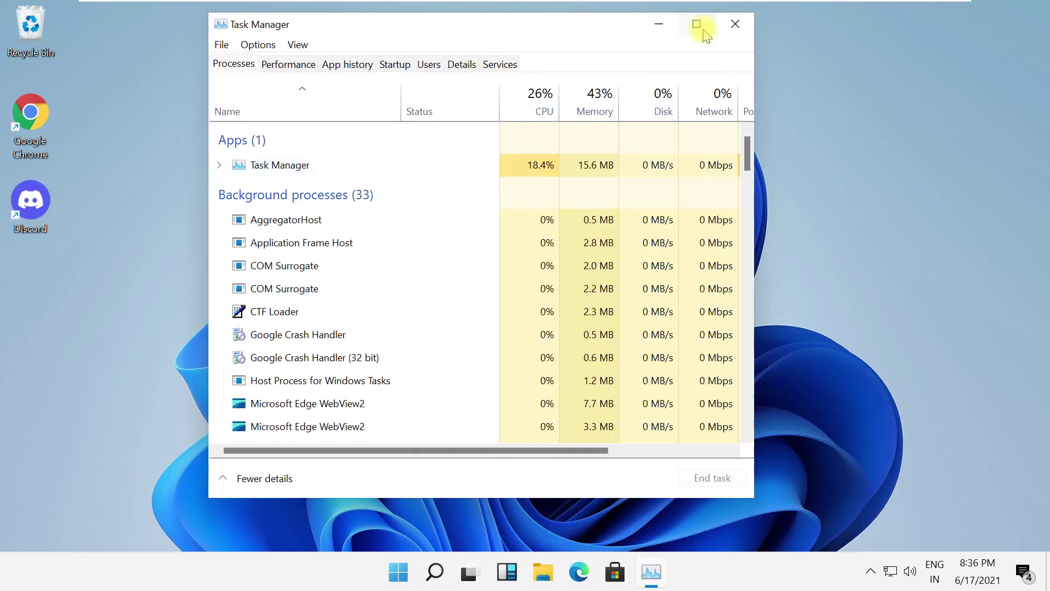
click(696, 24)
Start a new task and browse from This PC into C:\Windows.
click(14, 29)
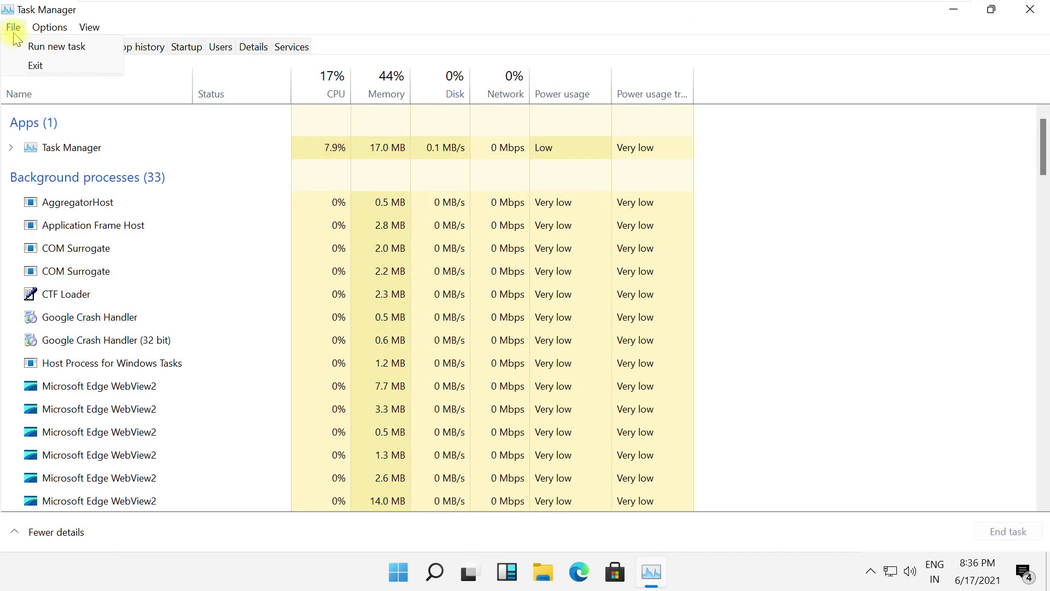
click(41, 54)
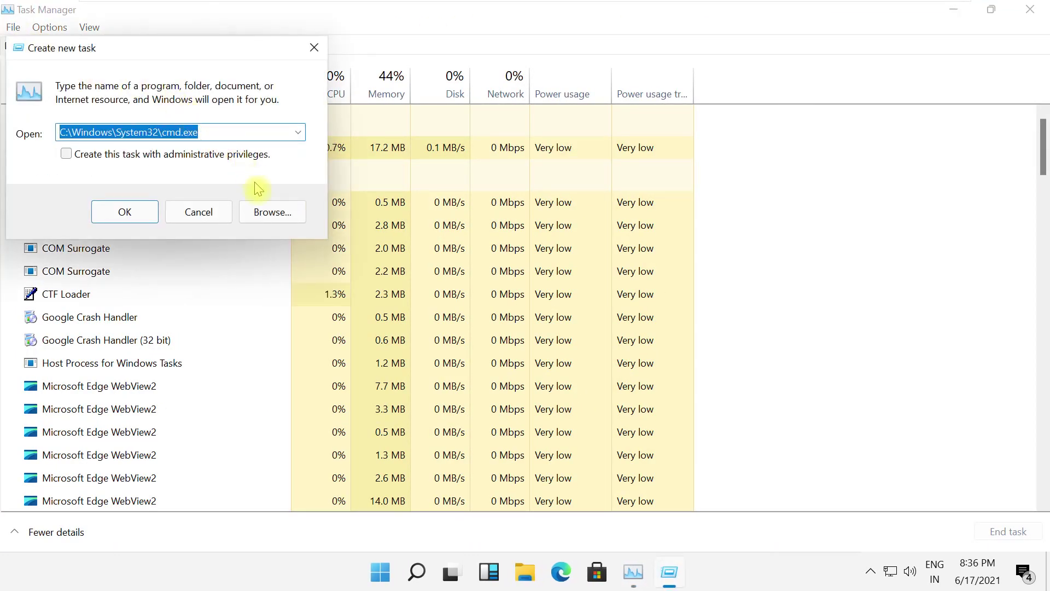
click(267, 216)
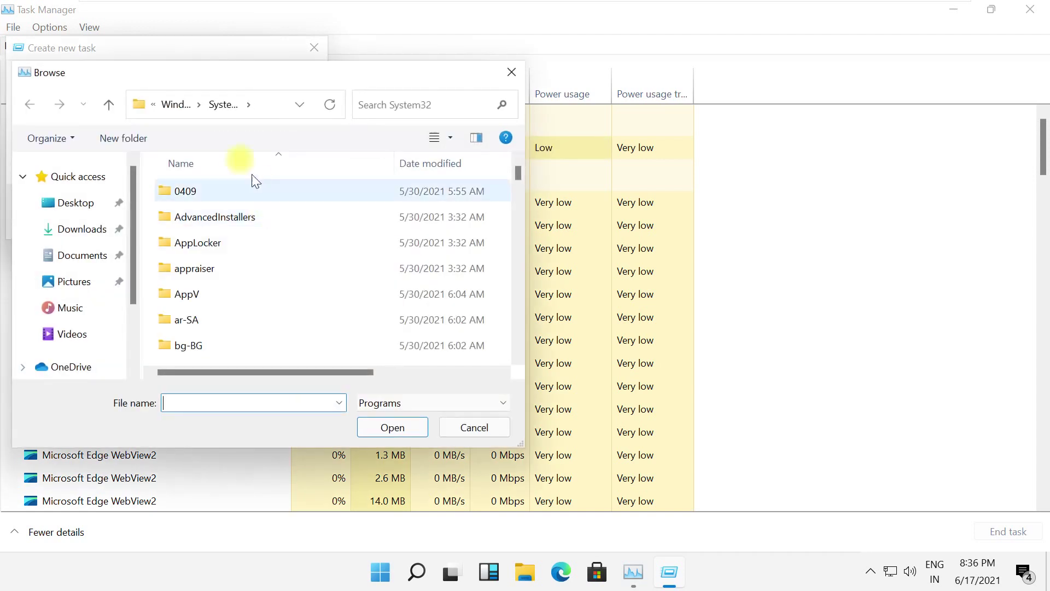
click(153, 108)
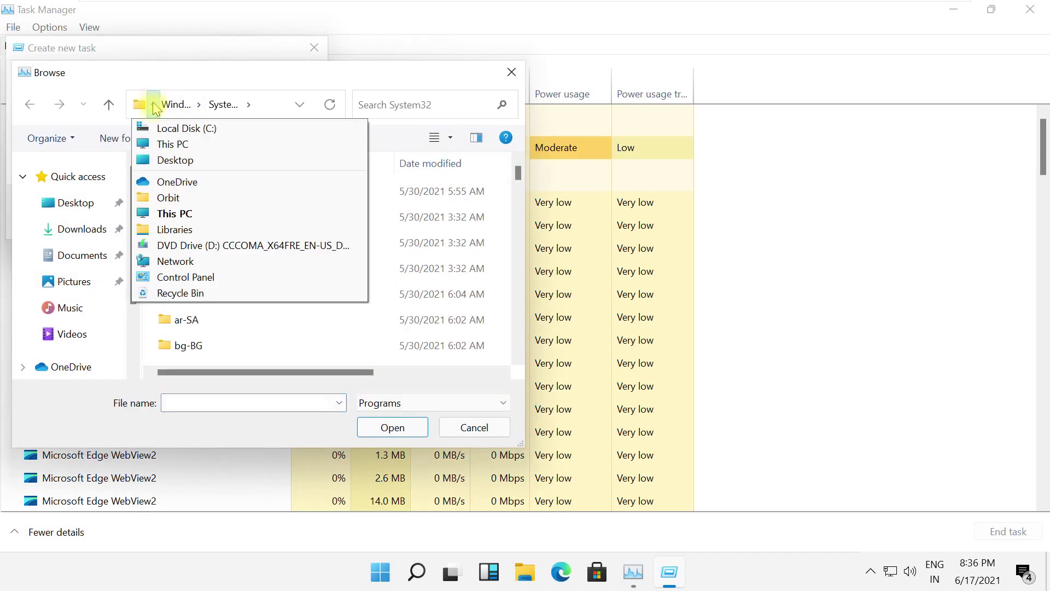
click(170, 139)
double_click(244, 353)
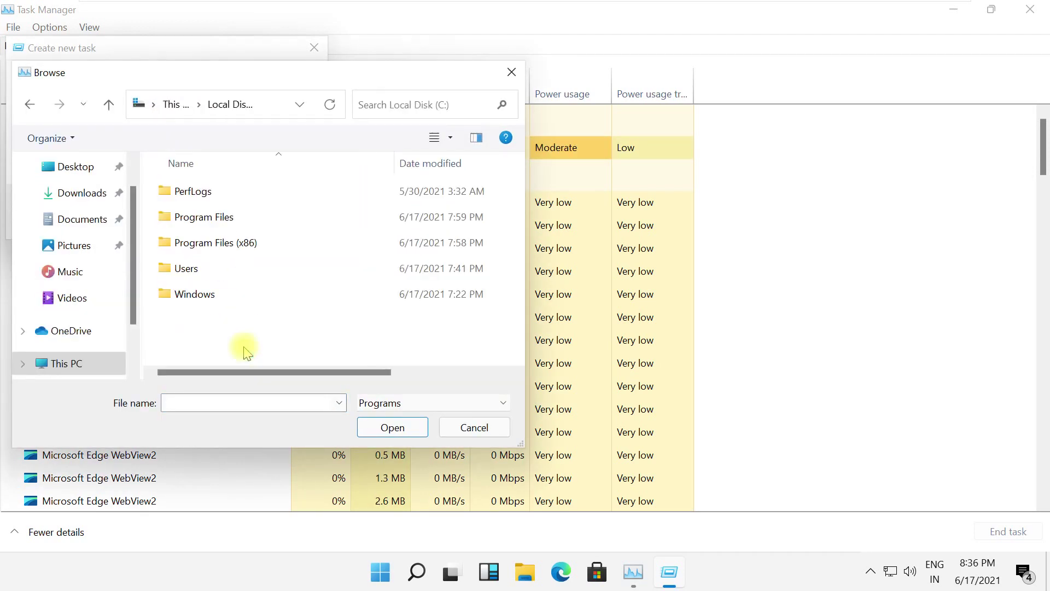
double_click(244, 293)
scroll(238, 311, down, 5)
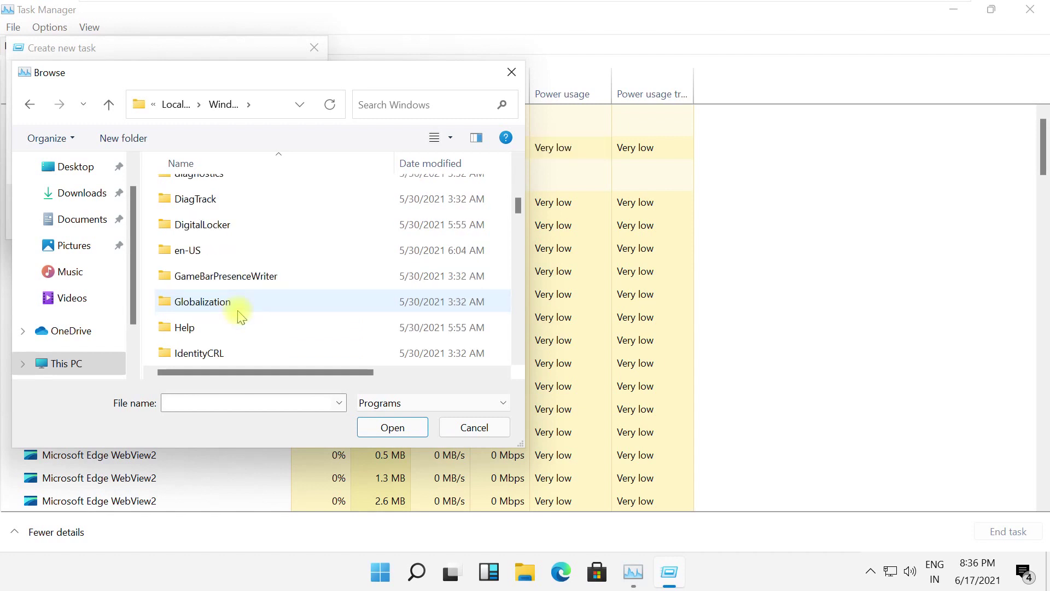
scroll(240, 317, down, 2)
scroll(237, 309, down, 1)
scroll(416, 296, down, 2)
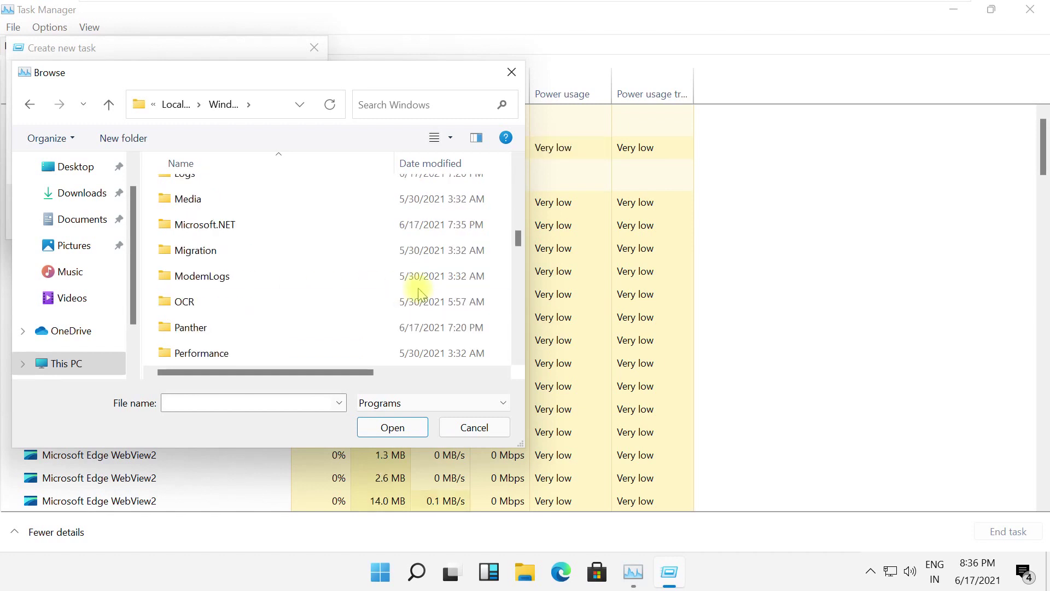
scroll(426, 294, down, 1)
scroll(468, 288, down, 1)
scroll(467, 287, down, 2)
scroll(463, 292, down, 1)
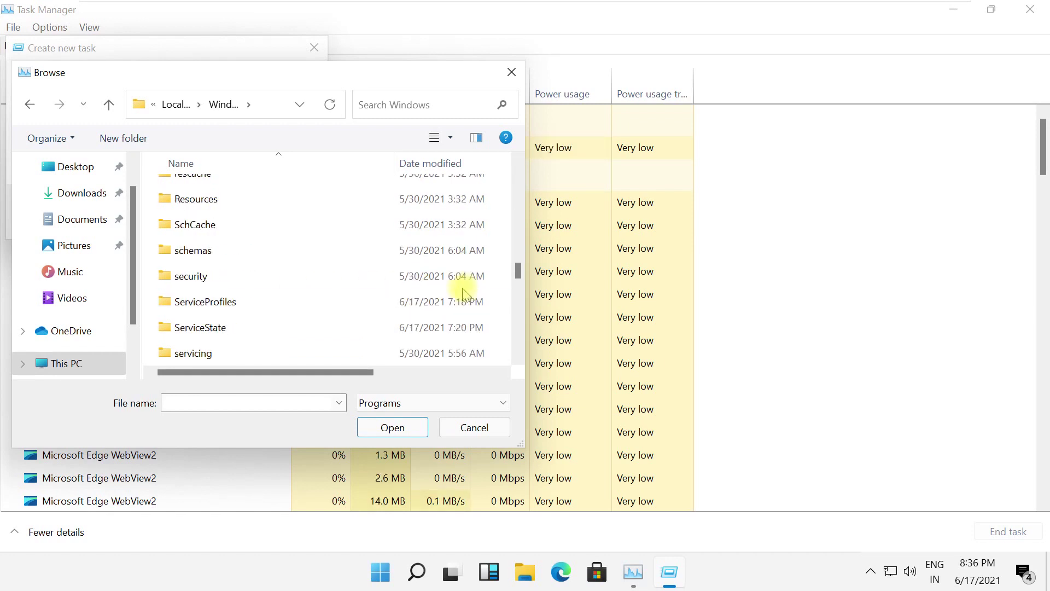
scroll(463, 293, down, 1)
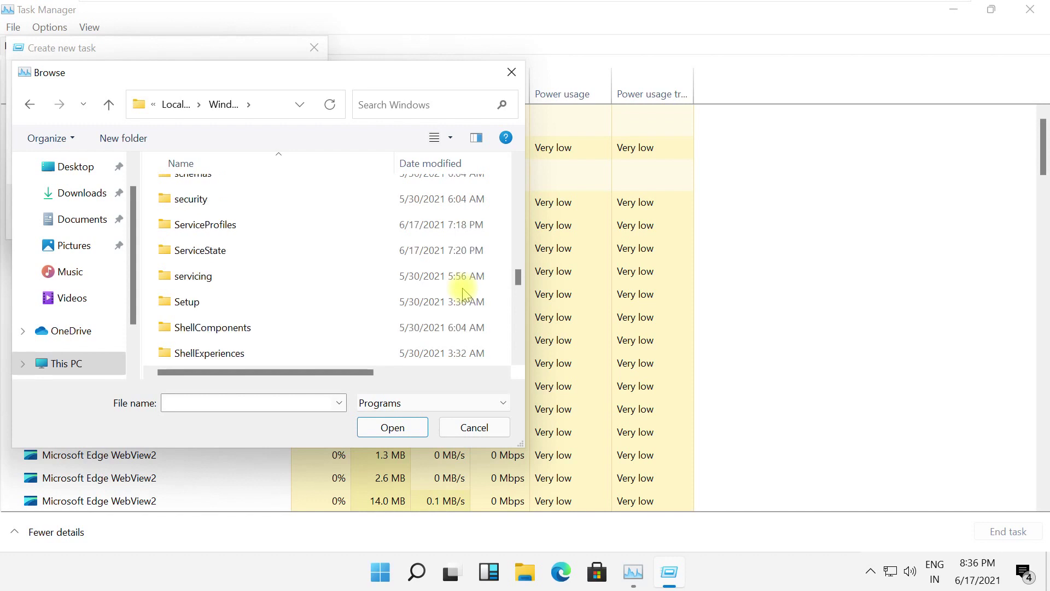
scroll(464, 288, down, 1)
scroll(467, 286, down, 2)
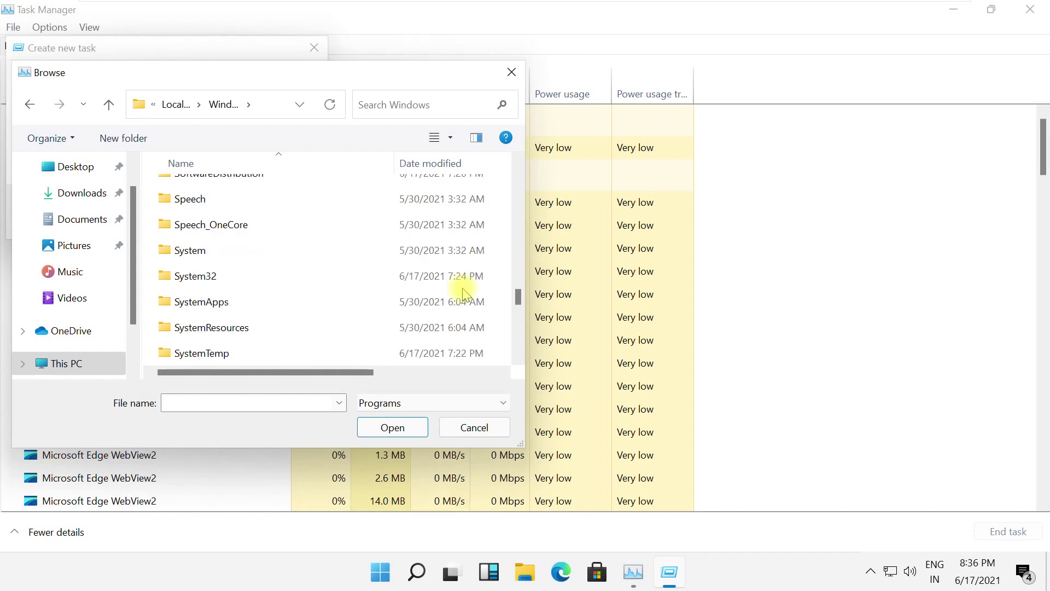
Enter System32 and pick cmd as the new task's program.
click(321, 284)
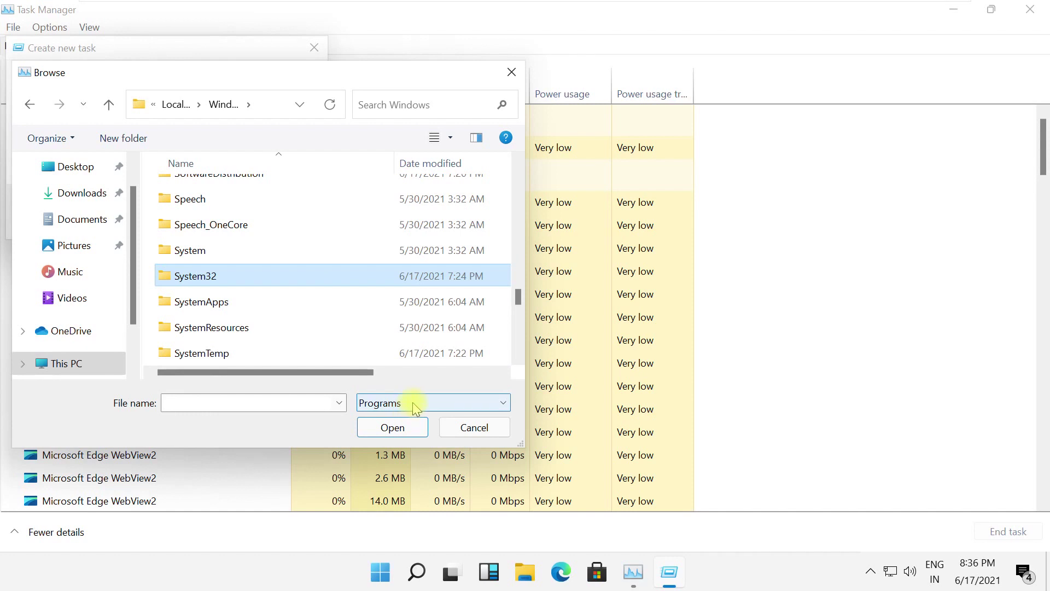
click(392, 427)
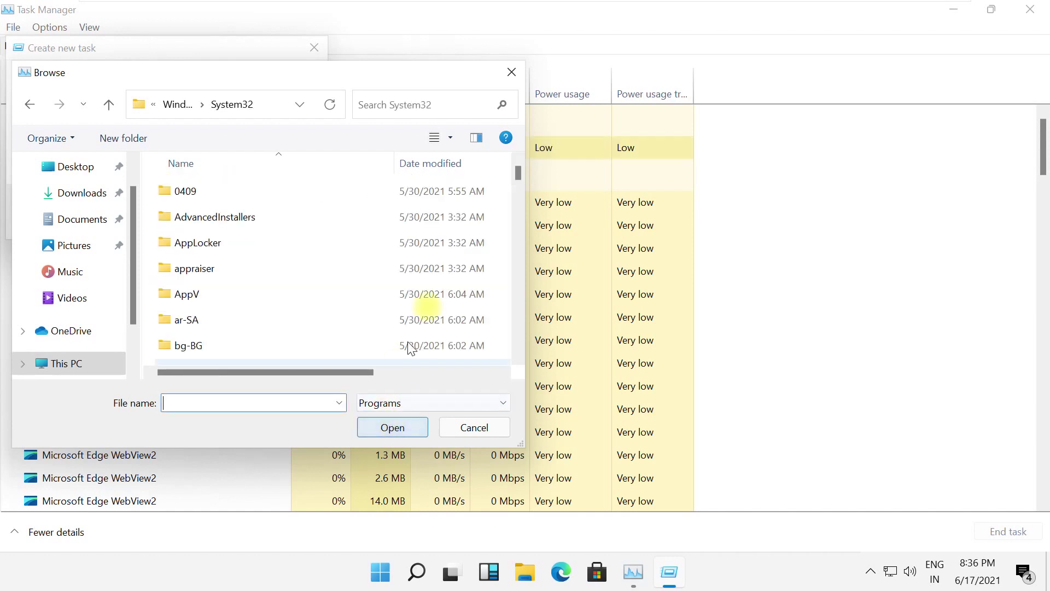
drag(510, 186, 512, 220)
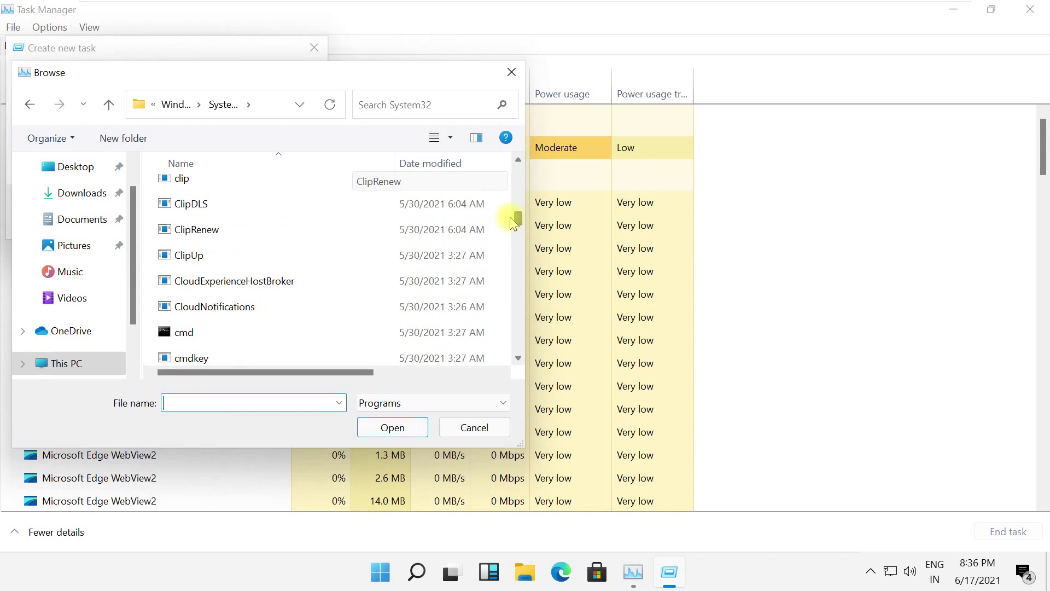
click(182, 335)
click(381, 429)
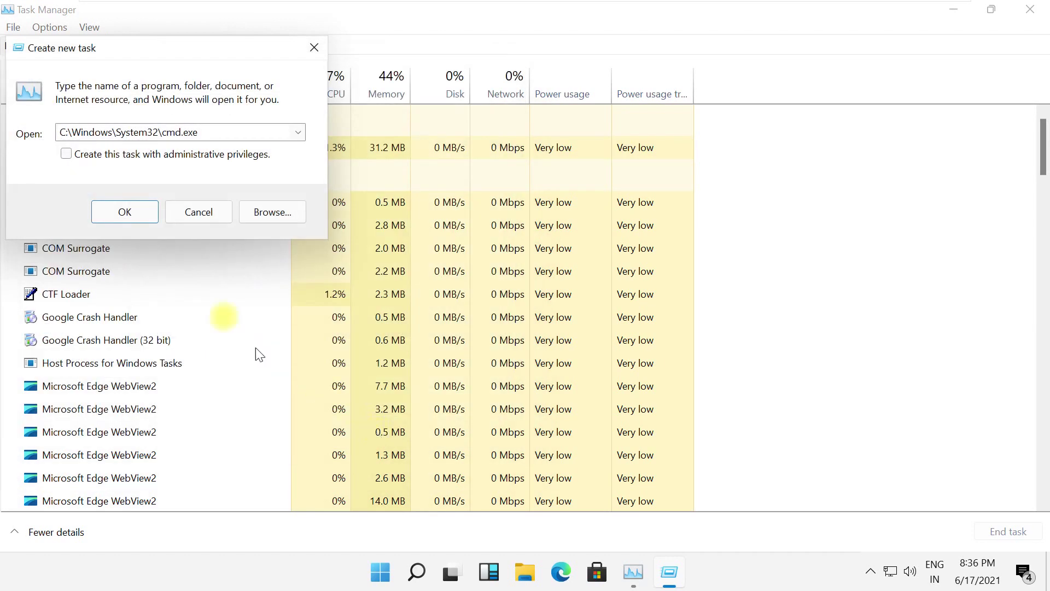
Edit the cmd.exe path in the new-task Open field and run it to launch Command Prompt.
double_click(230, 130)
click(231, 130)
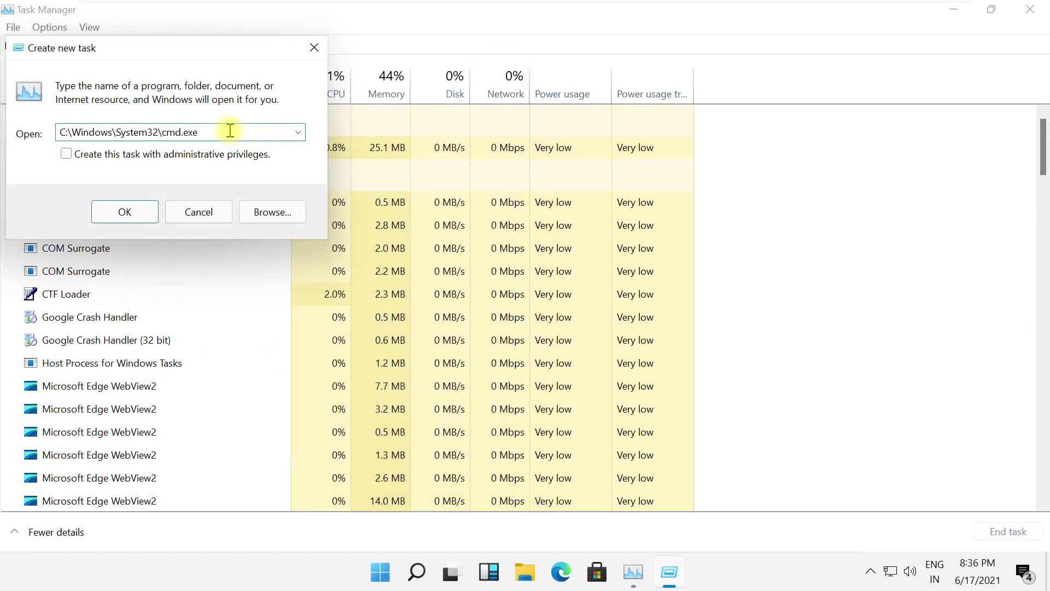
text( --update)
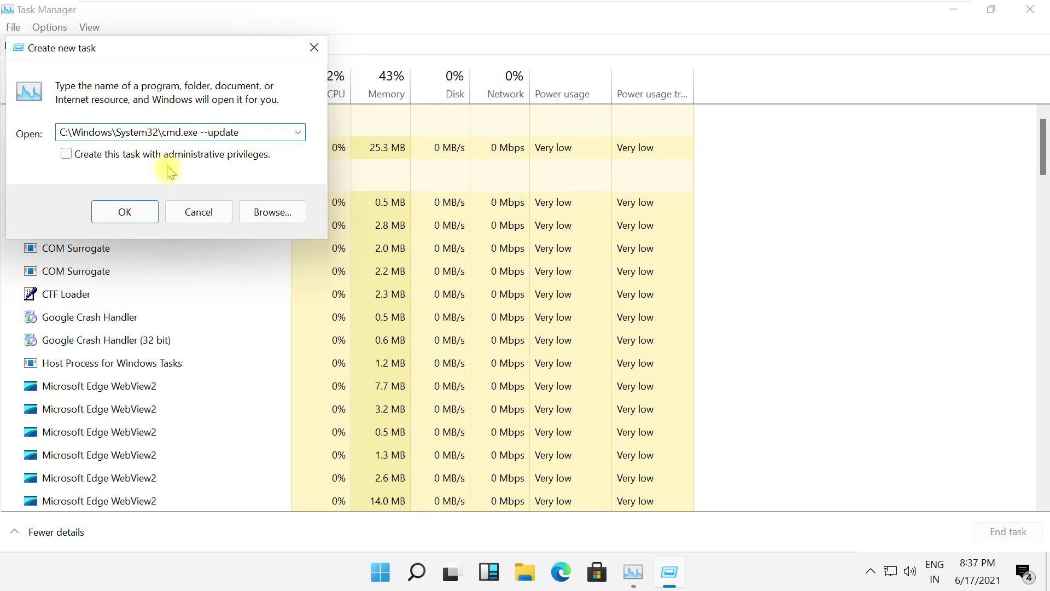
click(124, 212)
text(gpup)
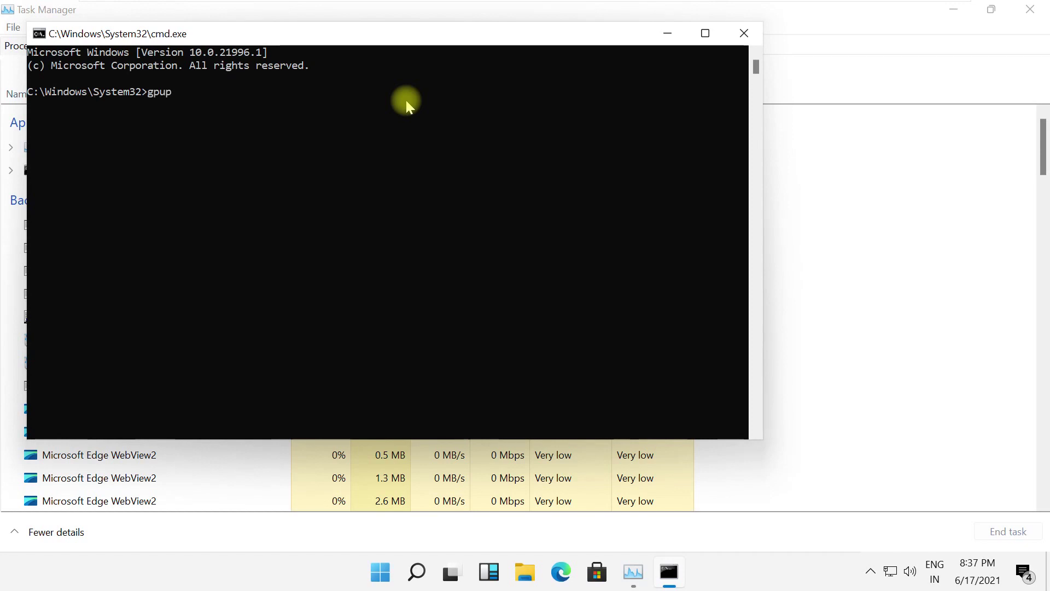
text(date)
Run gpupdate to refresh computer and user policy, then close the console and Task Manager.
key(Return)
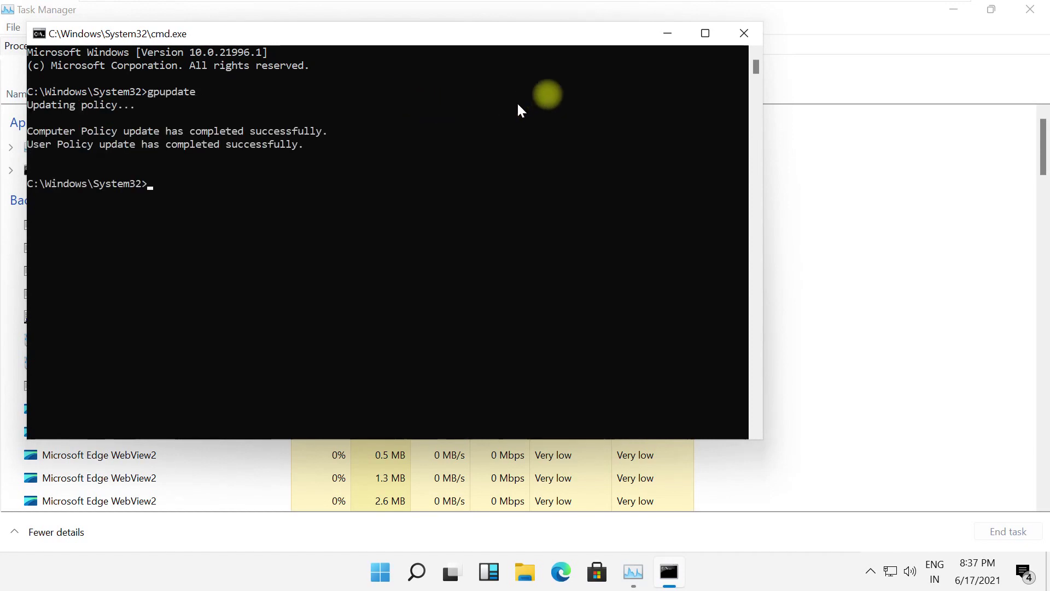
click(745, 33)
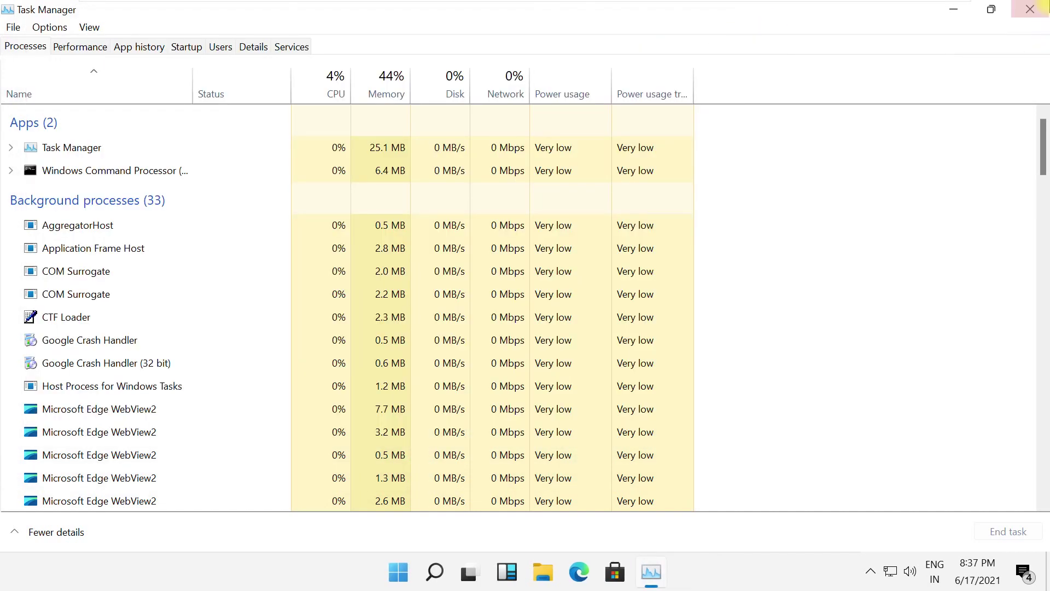
click(1030, 9)
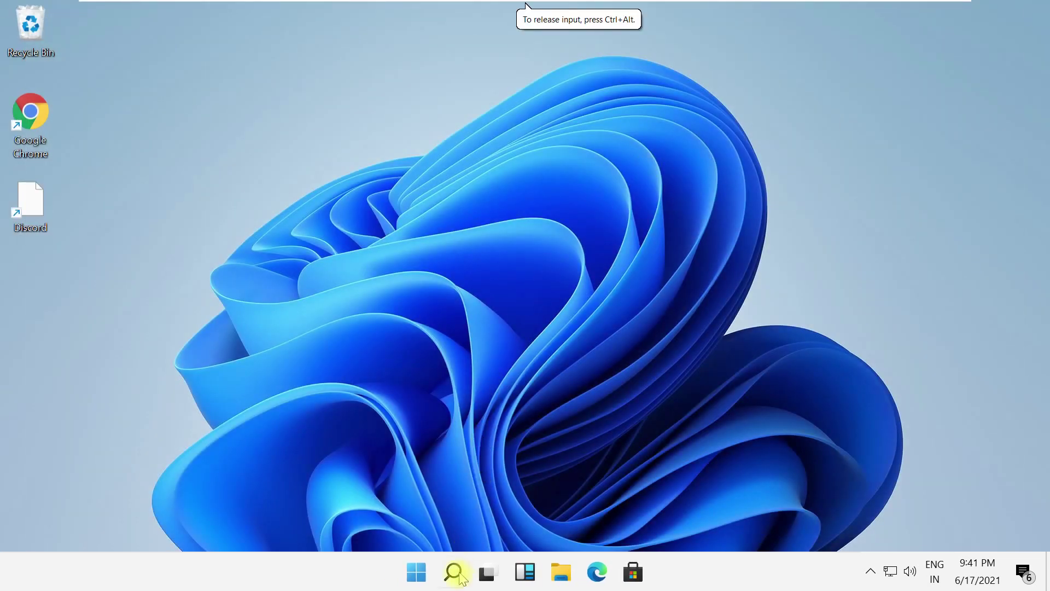
Launch Device Manager via Run from Windows Search using devmgmt.msc.
click(452, 572)
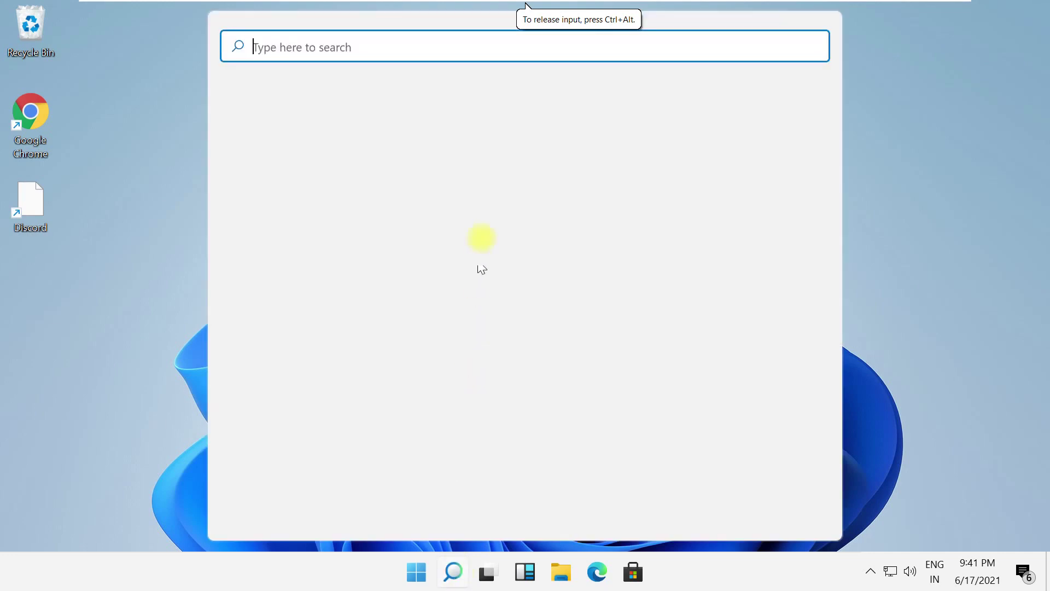
text(Run)
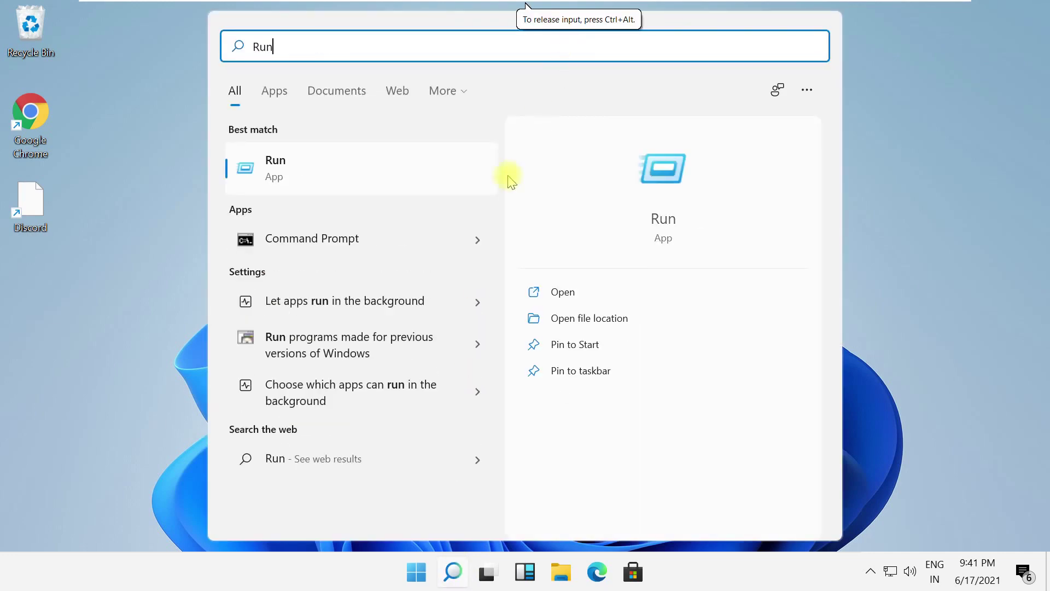
click(434, 172)
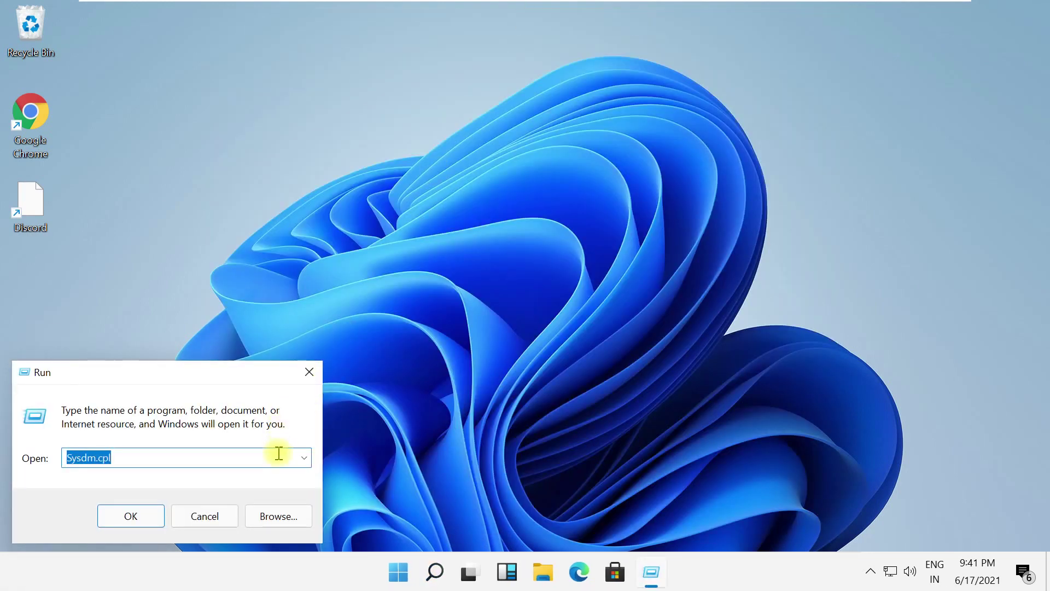
key(BackSpace)
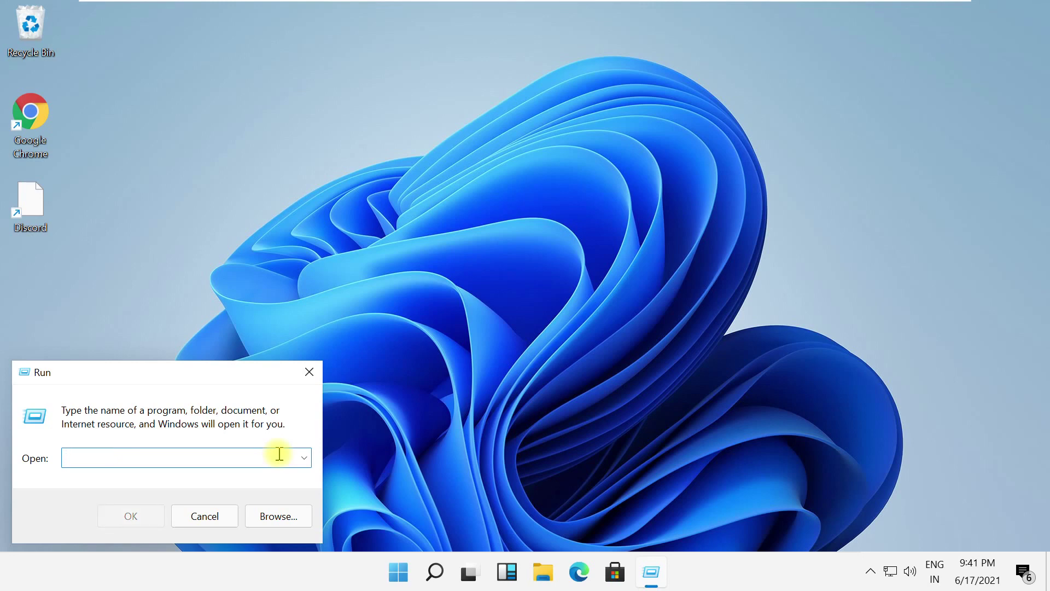
text(Devmgmt.msc)
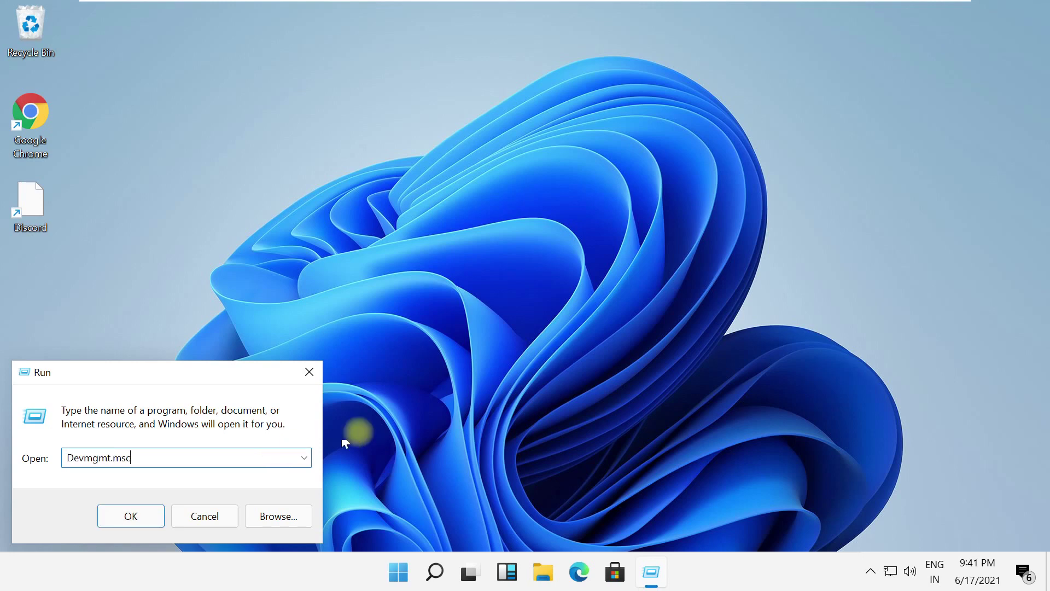
click(146, 515)
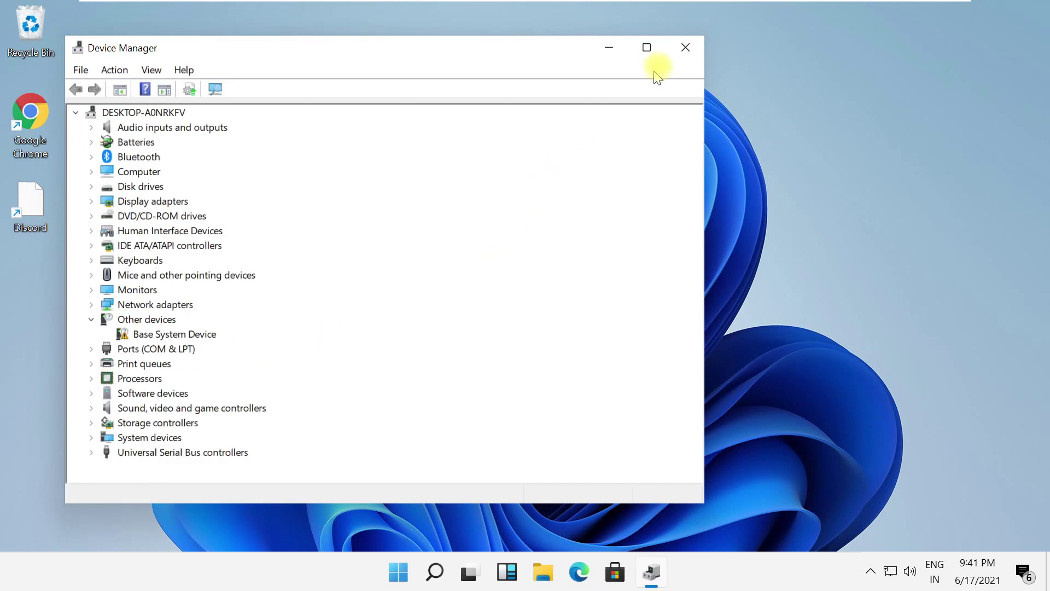
Inspect the Standard Enhanced PCI to USB Host Controller under USB controllers, then close Device Manager.
click(646, 48)
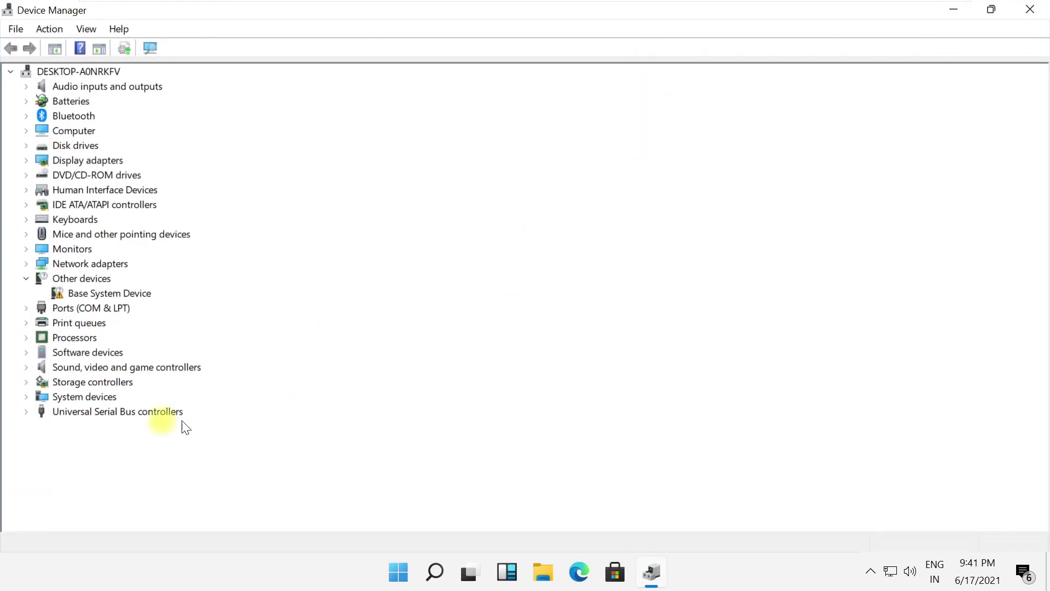
click(156, 414)
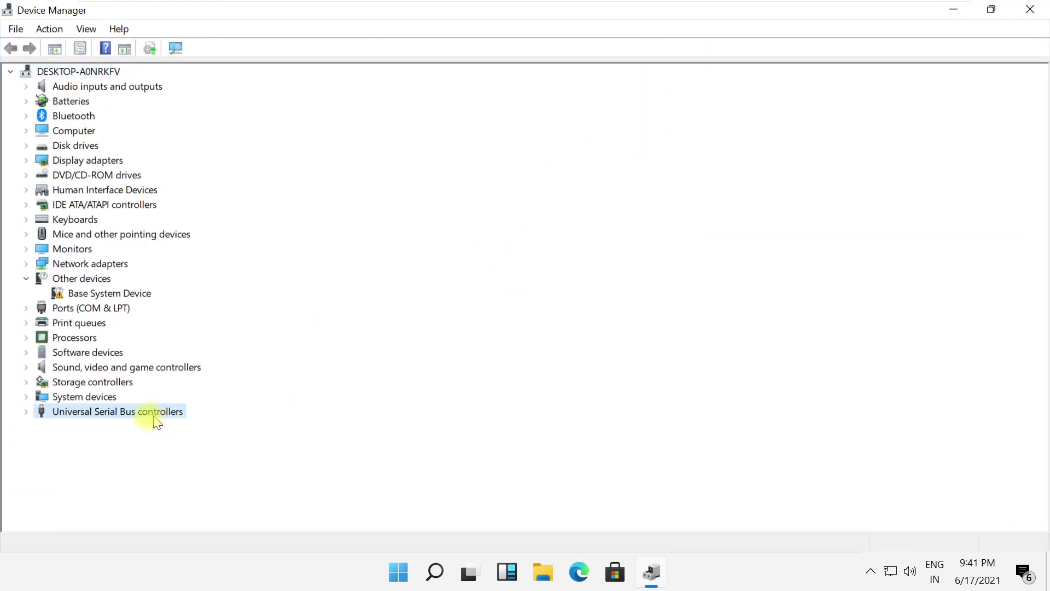
click(27, 412)
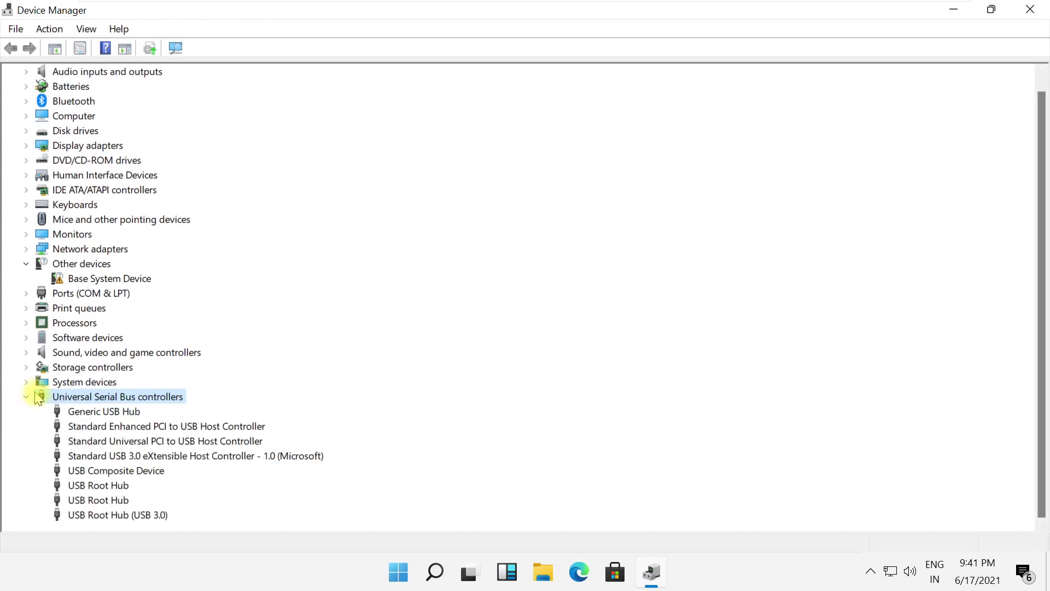
click(251, 426)
right_click(249, 427)
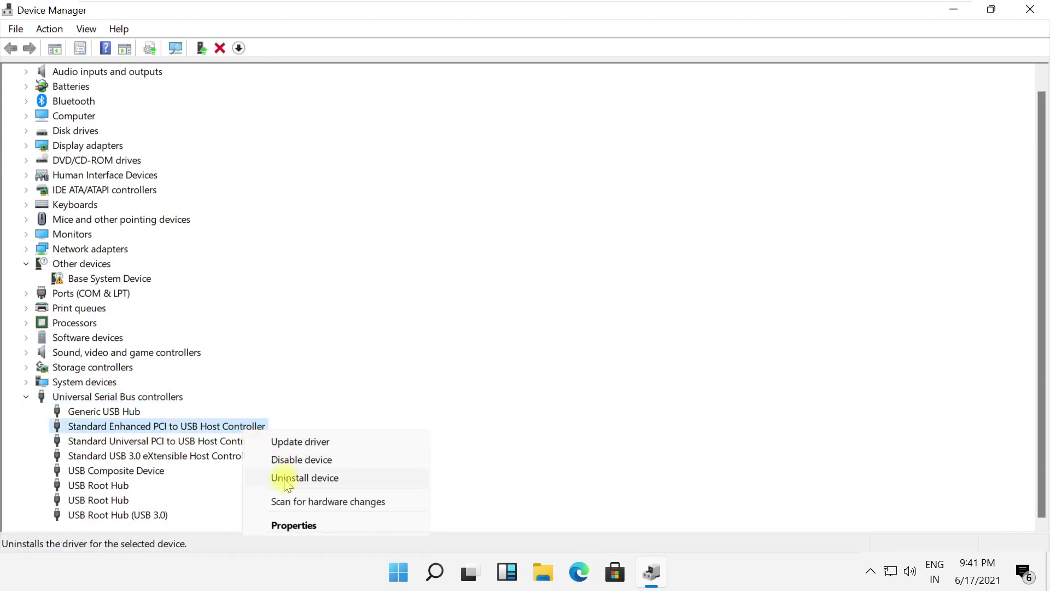
click(387, 393)
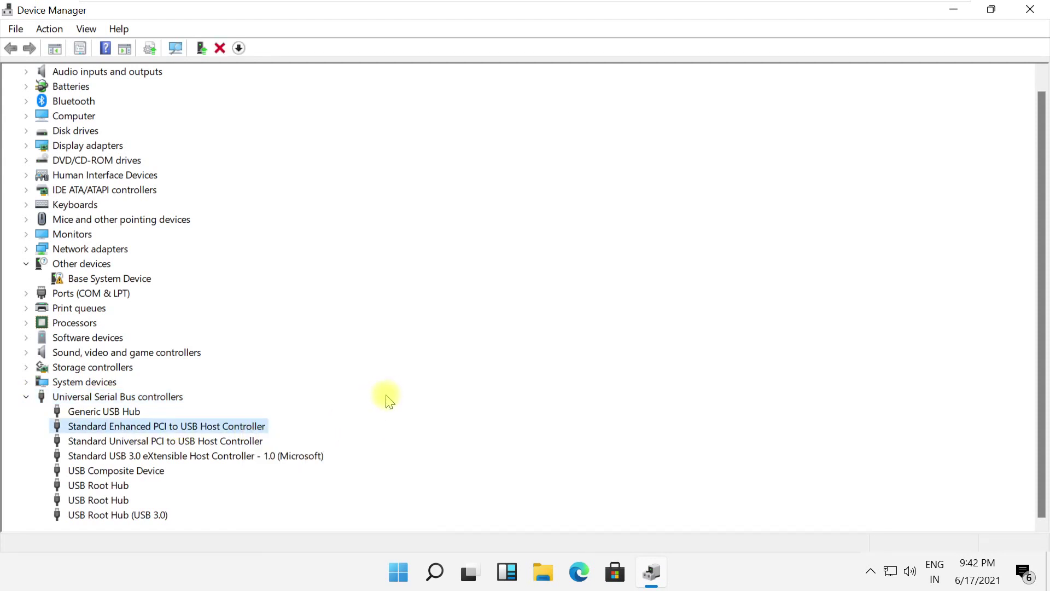
click(1030, 12)
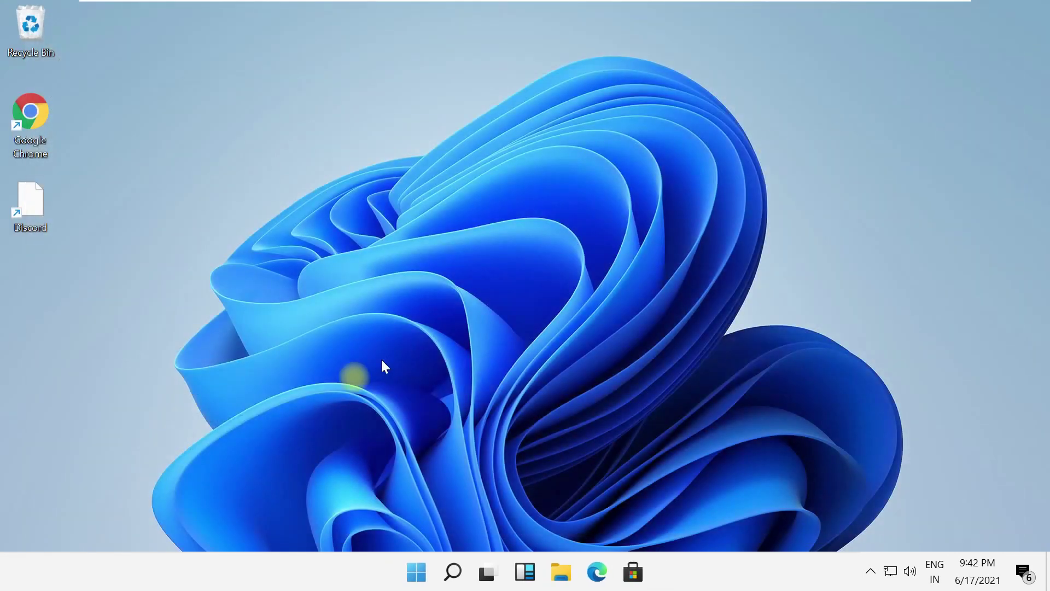
Restart the computer from the Shut Down Windows dialog (Alt+F4).
key(alt+F4)
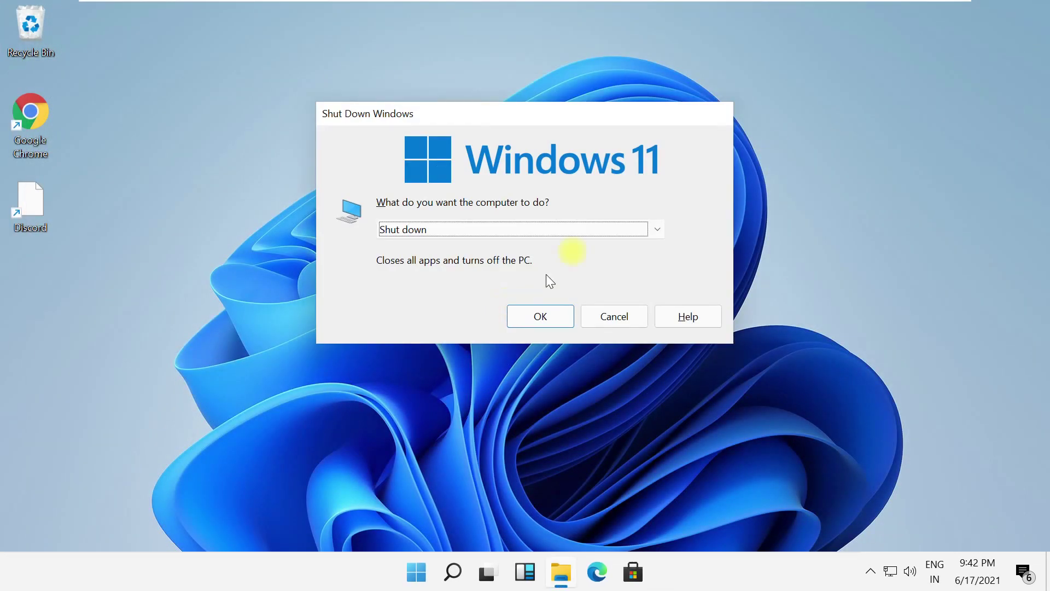
key(alt+Down)
click(533, 288)
click(525, 318)
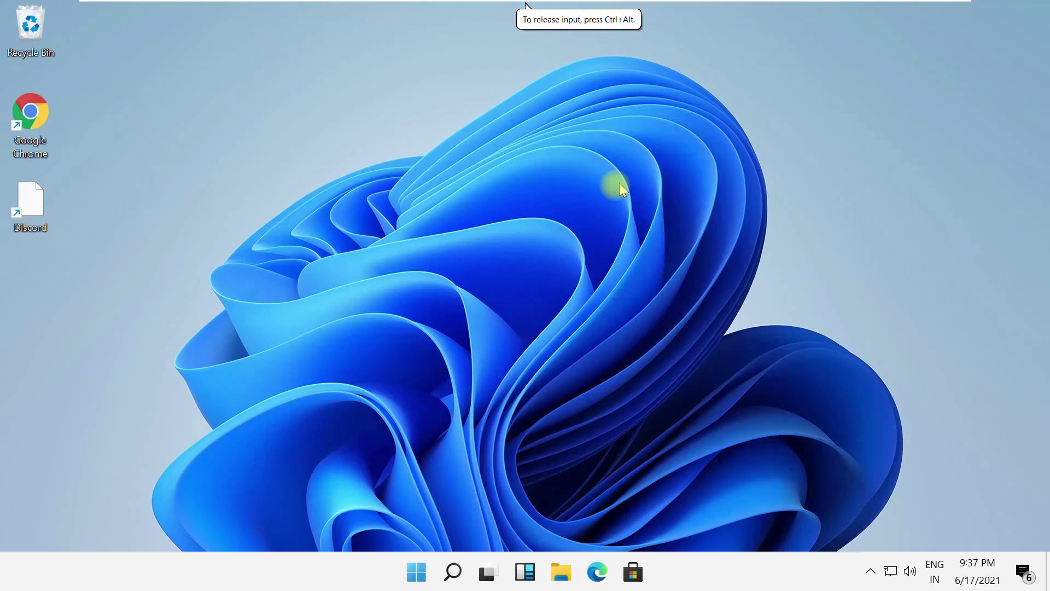